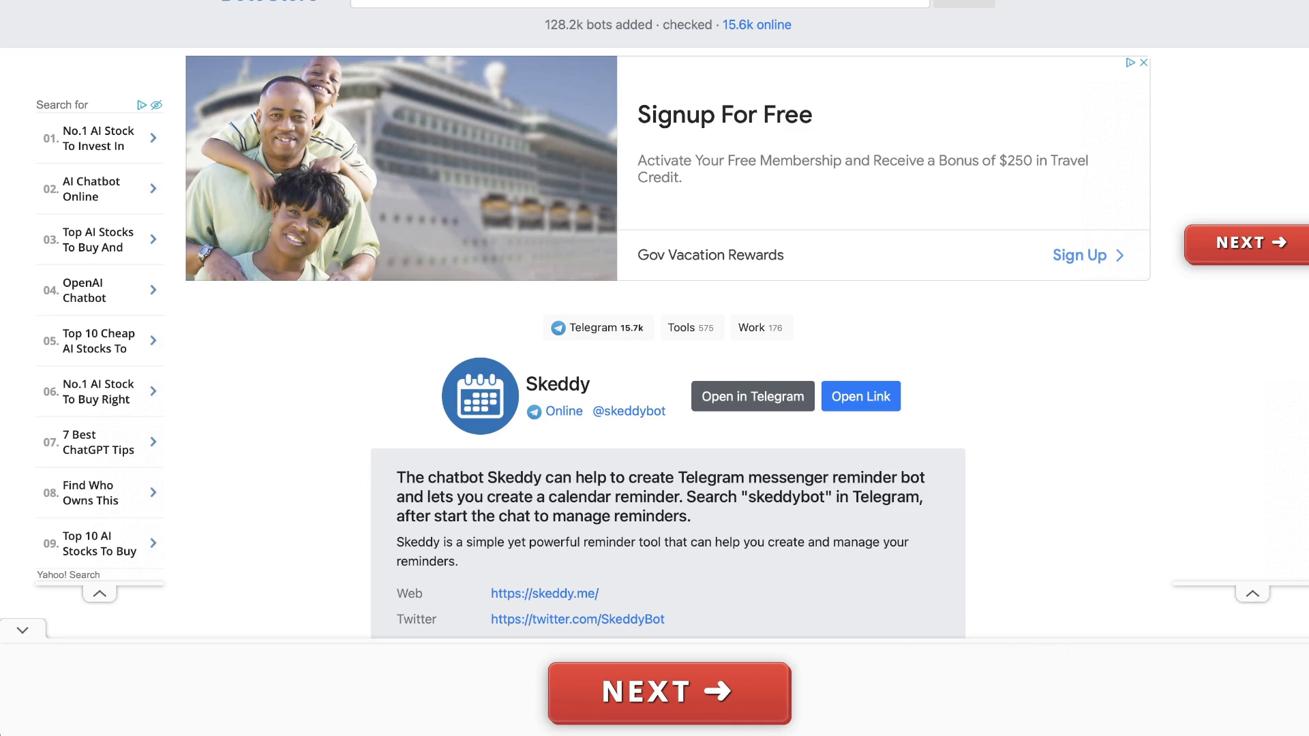
Open the Skeddy bot in Telegram from its listing page, start its chat and read the introduction
{"action": "left_click", "coordinate": [861, 396]}
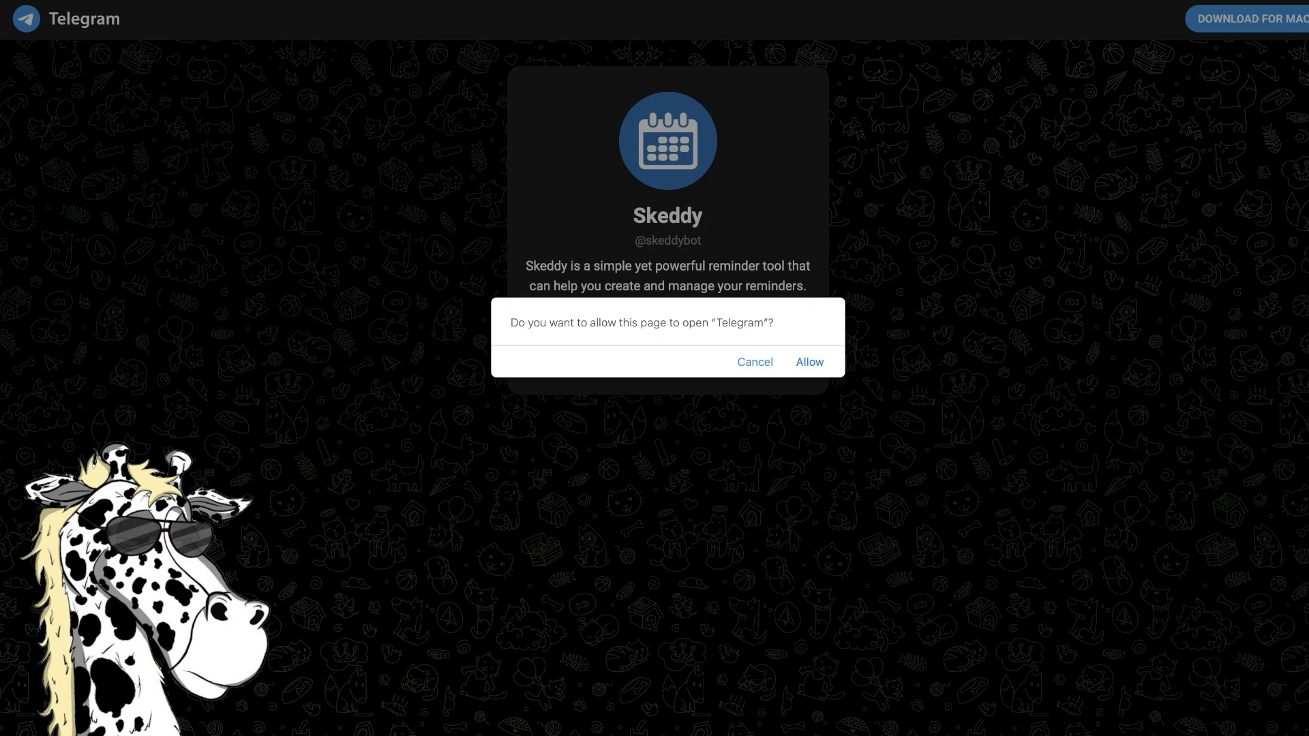
{"action": "key", "text": "Return"}
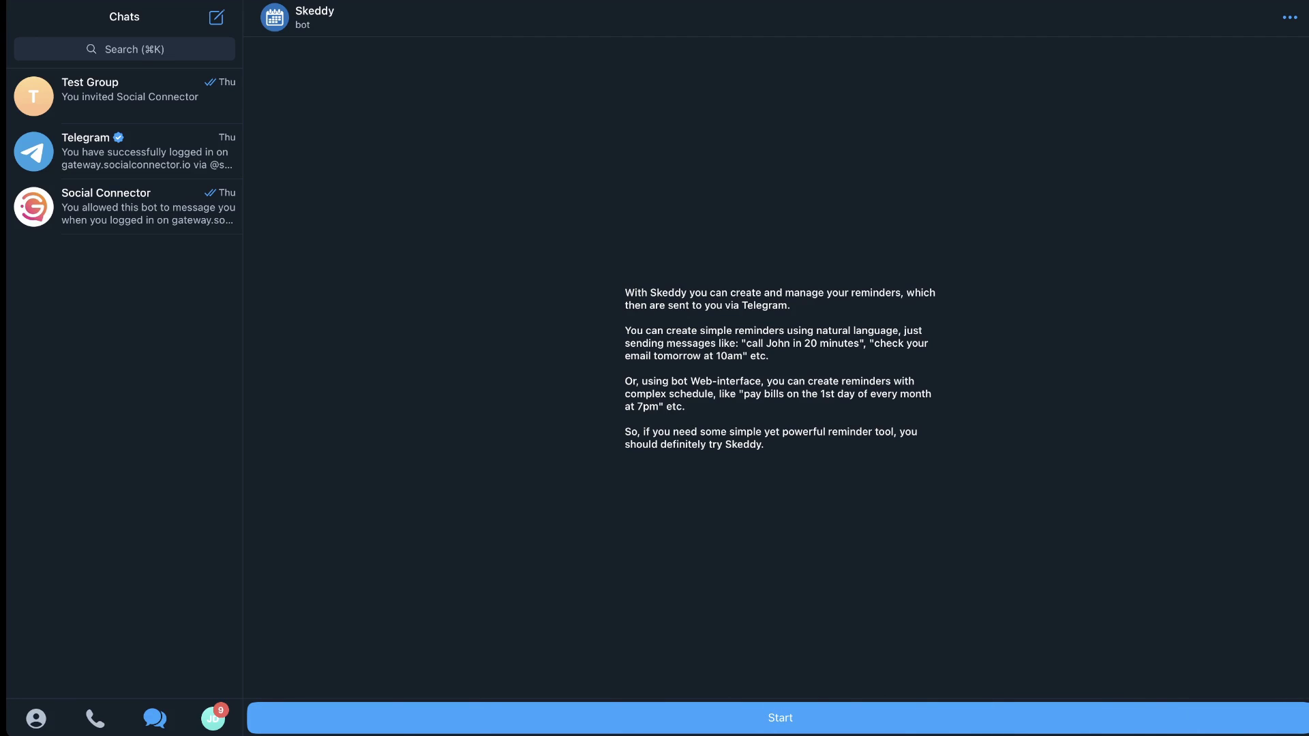
{"action": "left_click", "coordinate": [780, 718]}
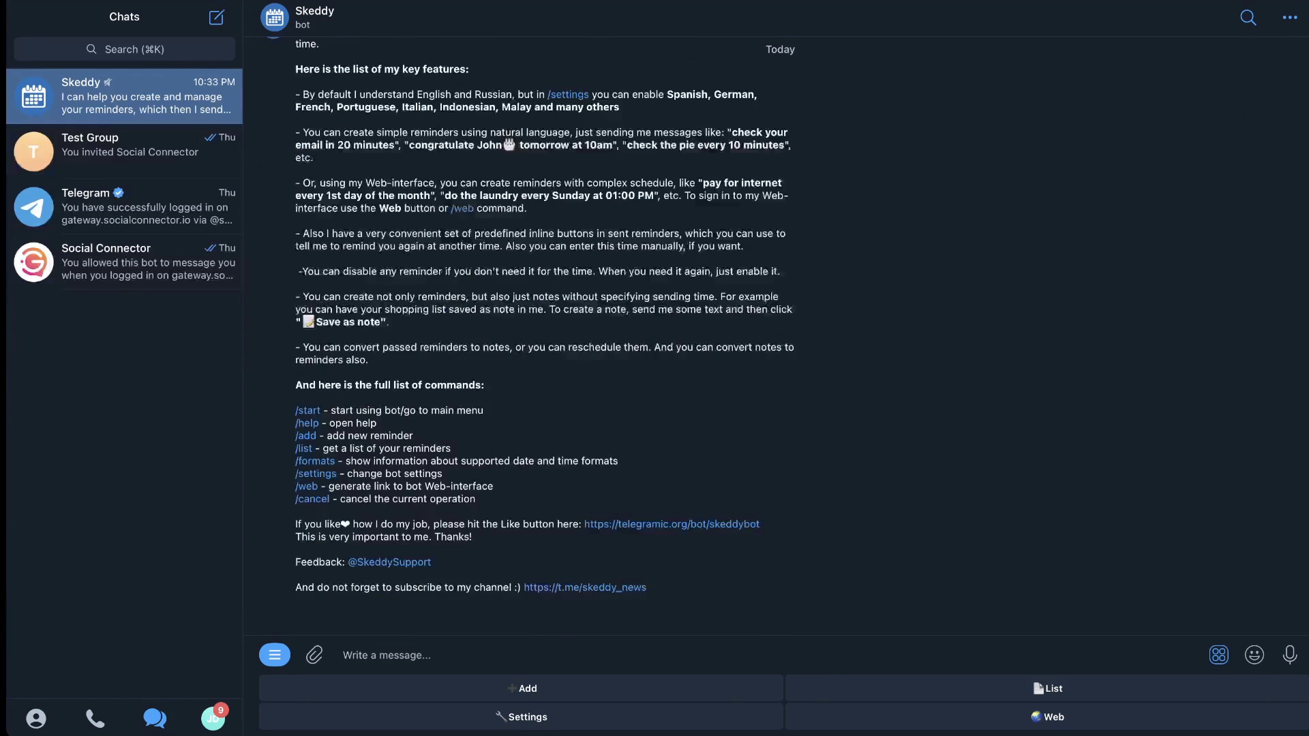
{"action": "scroll", "coordinate": [779, 336], "scroll_direction": "up", "scroll_amount": 5}
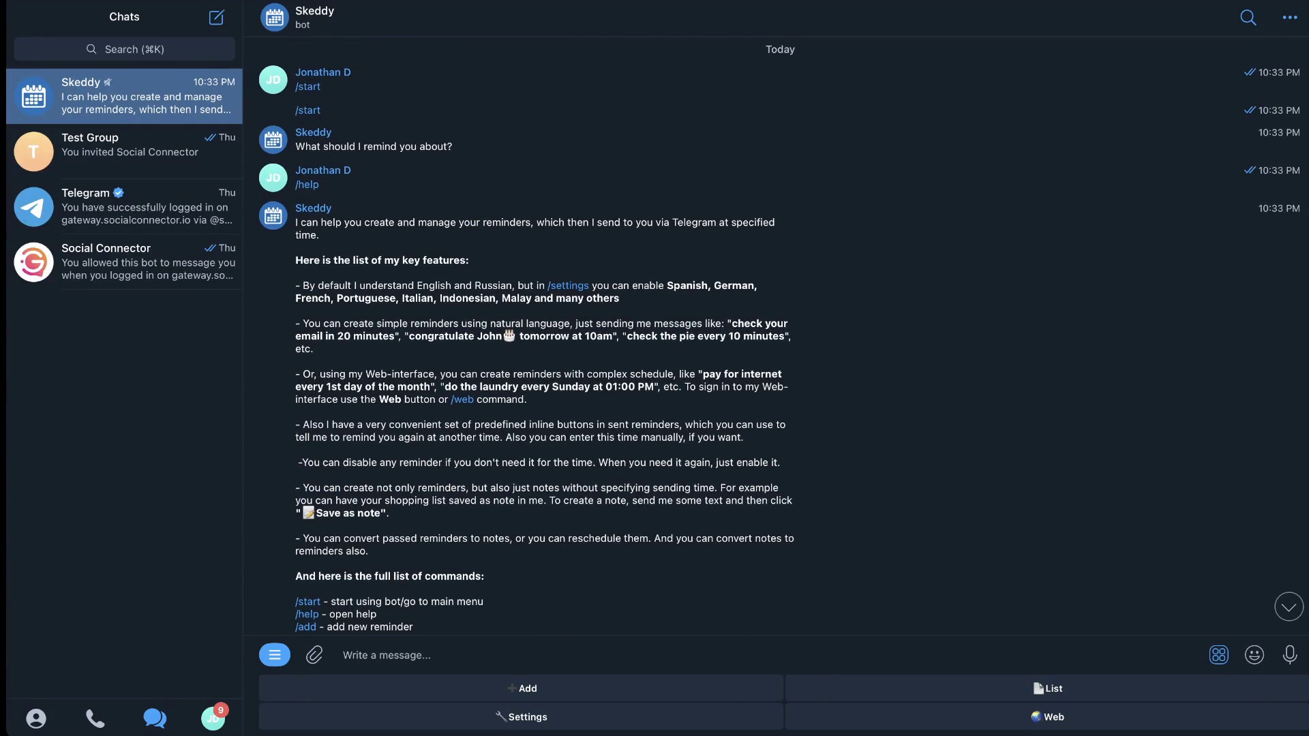
Add the Skeddy bot from its profile to Test Group as an admin, keeping the Pin Messages right enabled
{"action": "left_click", "coordinate": [314, 17]}
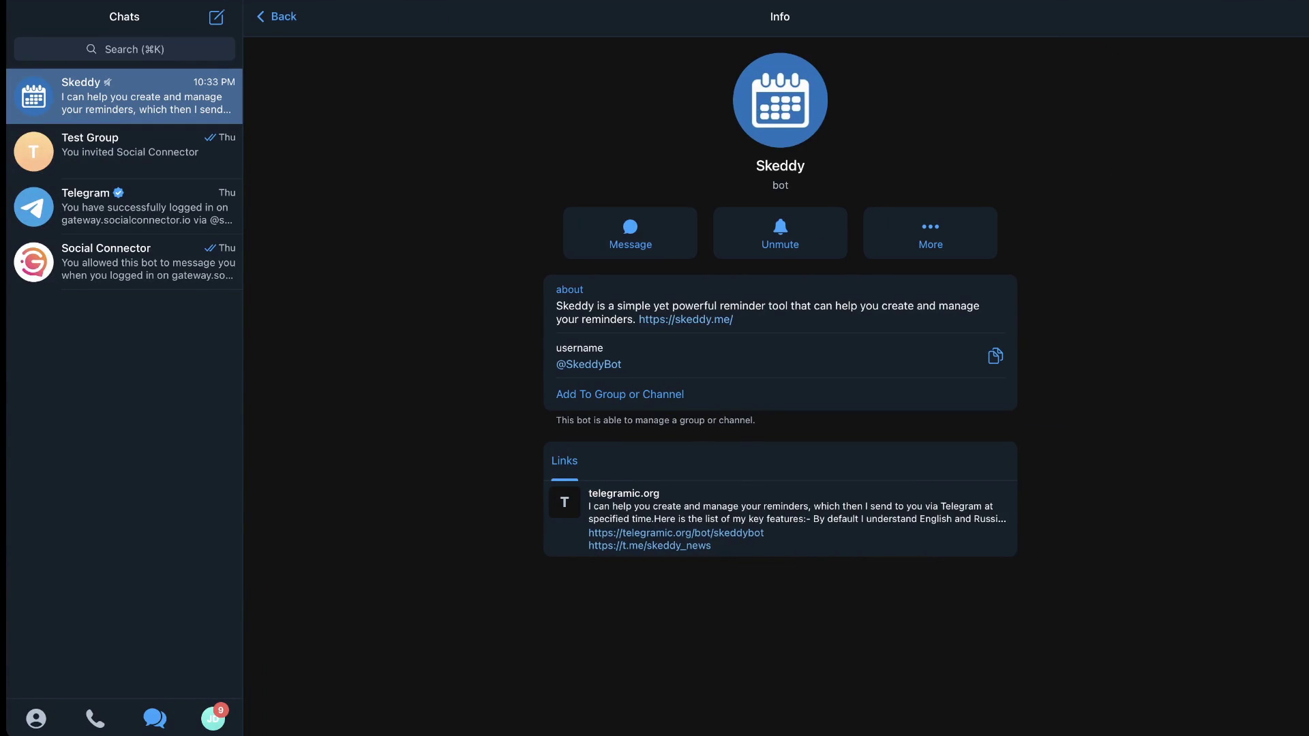
{"action": "left_click", "coordinate": [620, 395]}
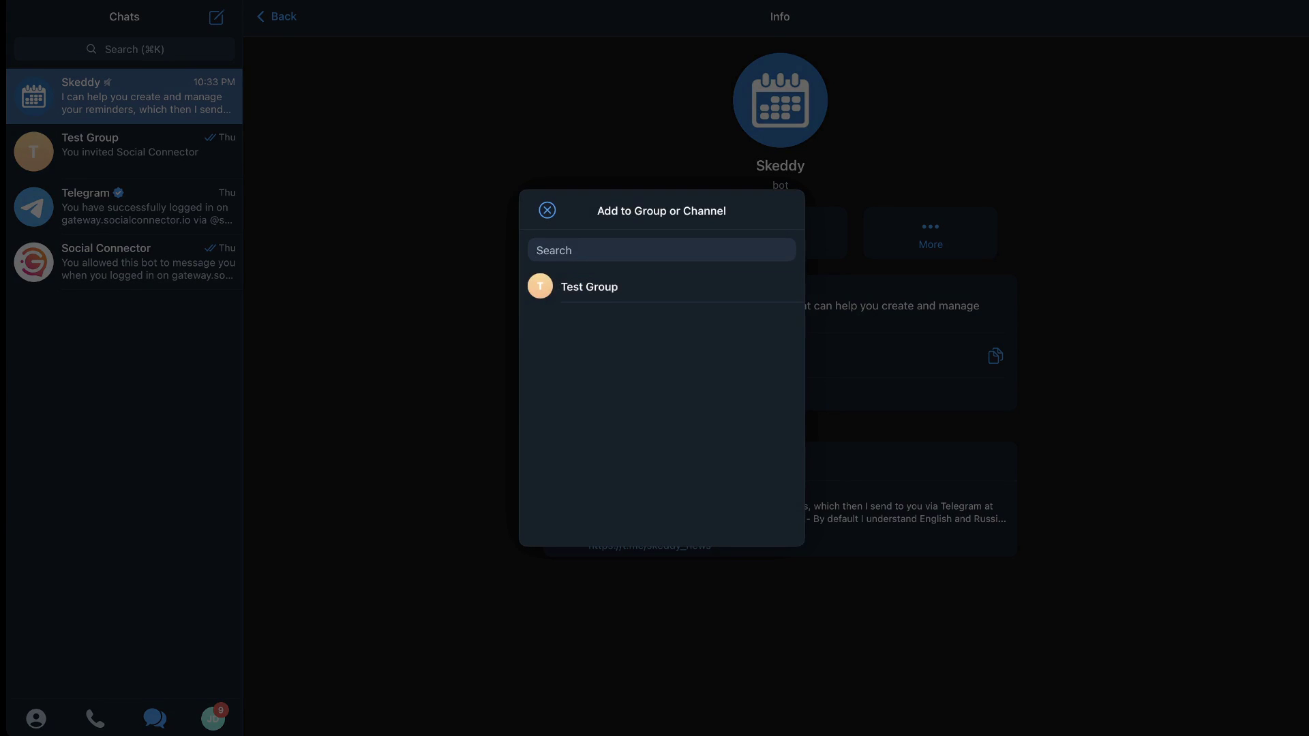
{"action": "left_click", "coordinate": [590, 287]}
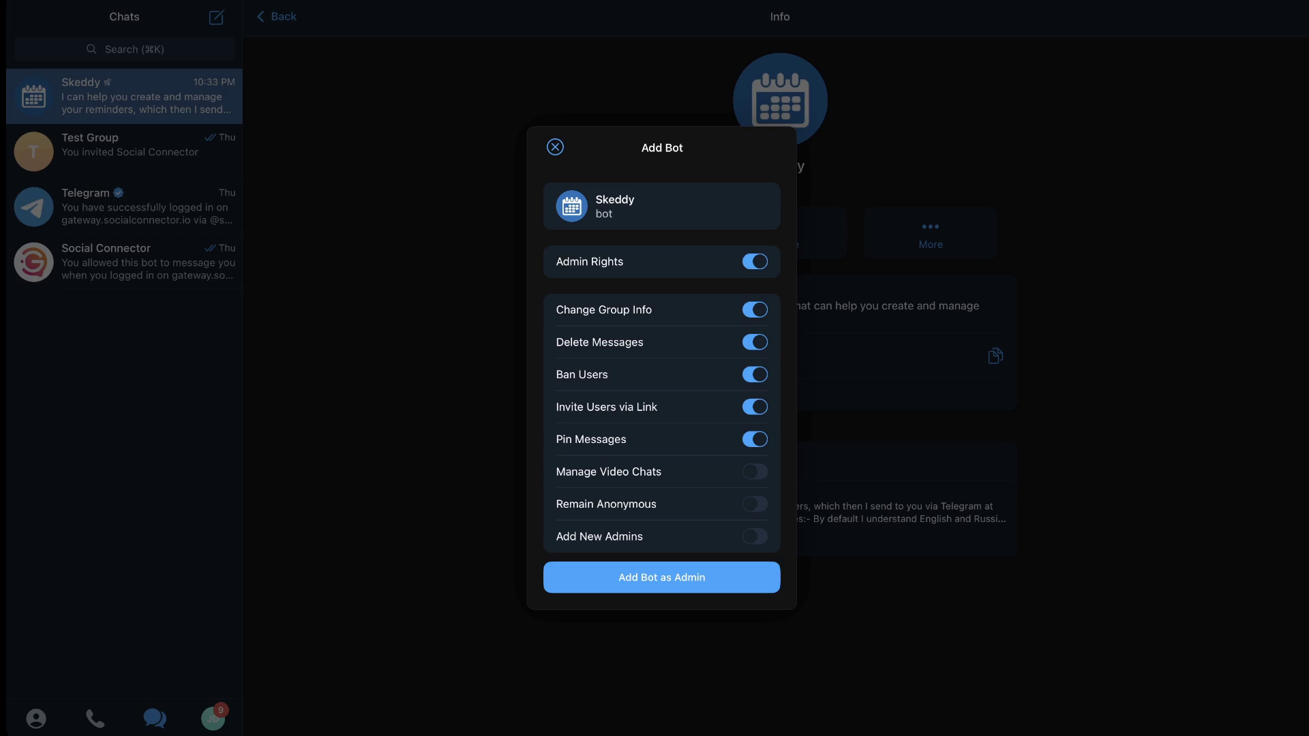
{"action": "left_click", "coordinate": [754, 439]}
{"action": "left_click", "coordinate": [754, 439]}
{"action": "left_click", "coordinate": [662, 577]}
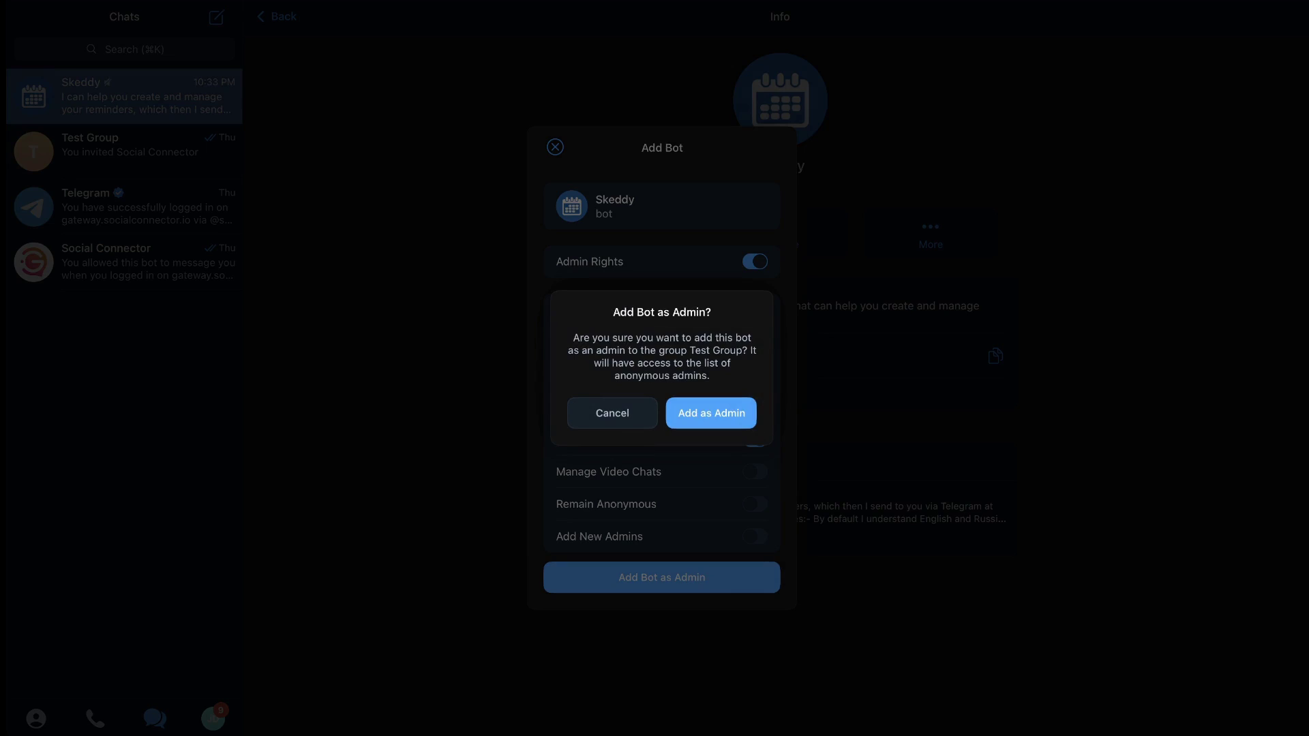
{"action": "key", "text": "Return"}
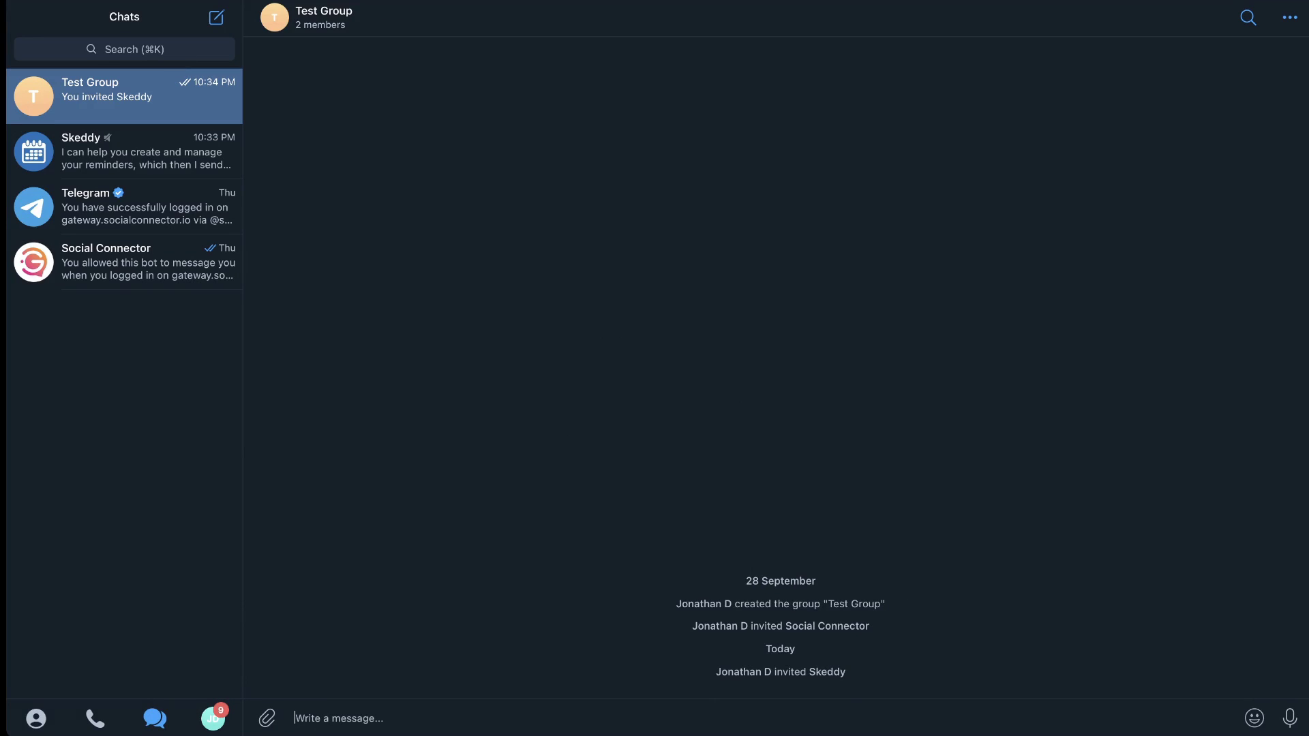
Start the Skeddy bot in Test Group, choosing English as its language and Los Angeles as the time zone city
{"action": "type", "text": "/"}
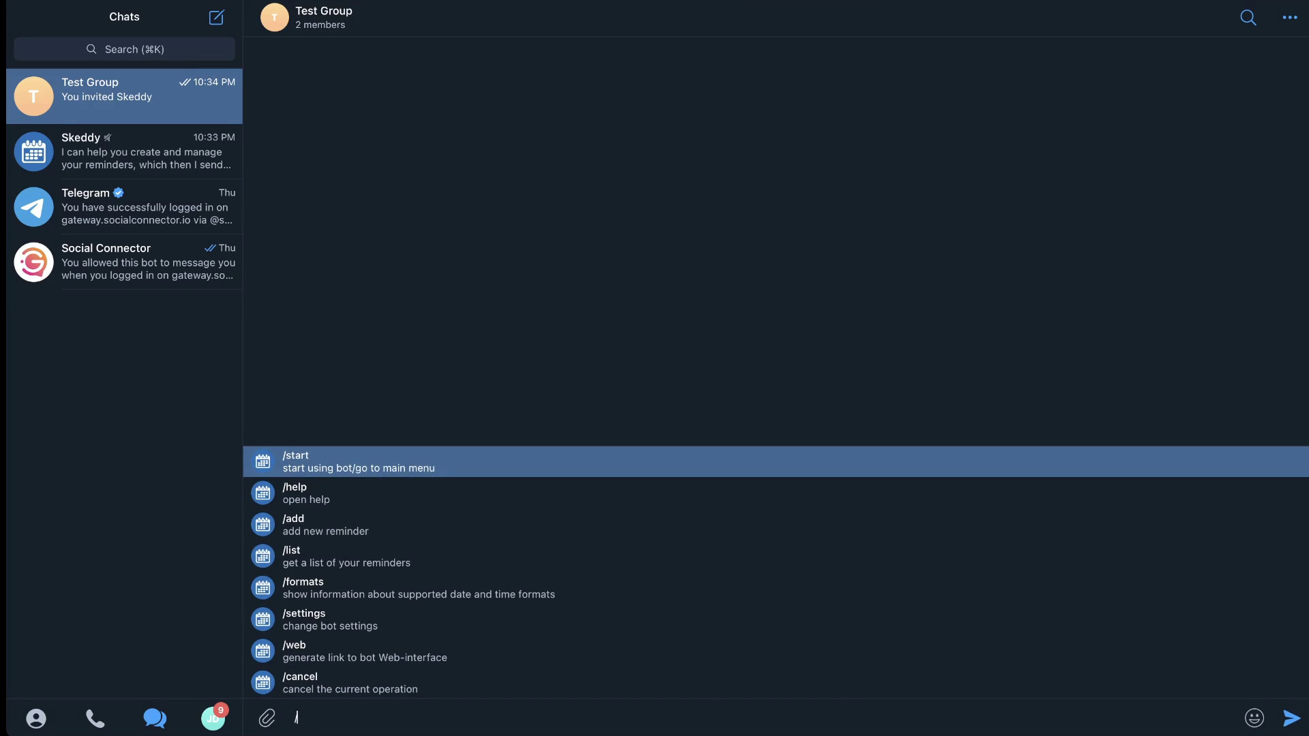
{"action": "key", "text": "Return"}
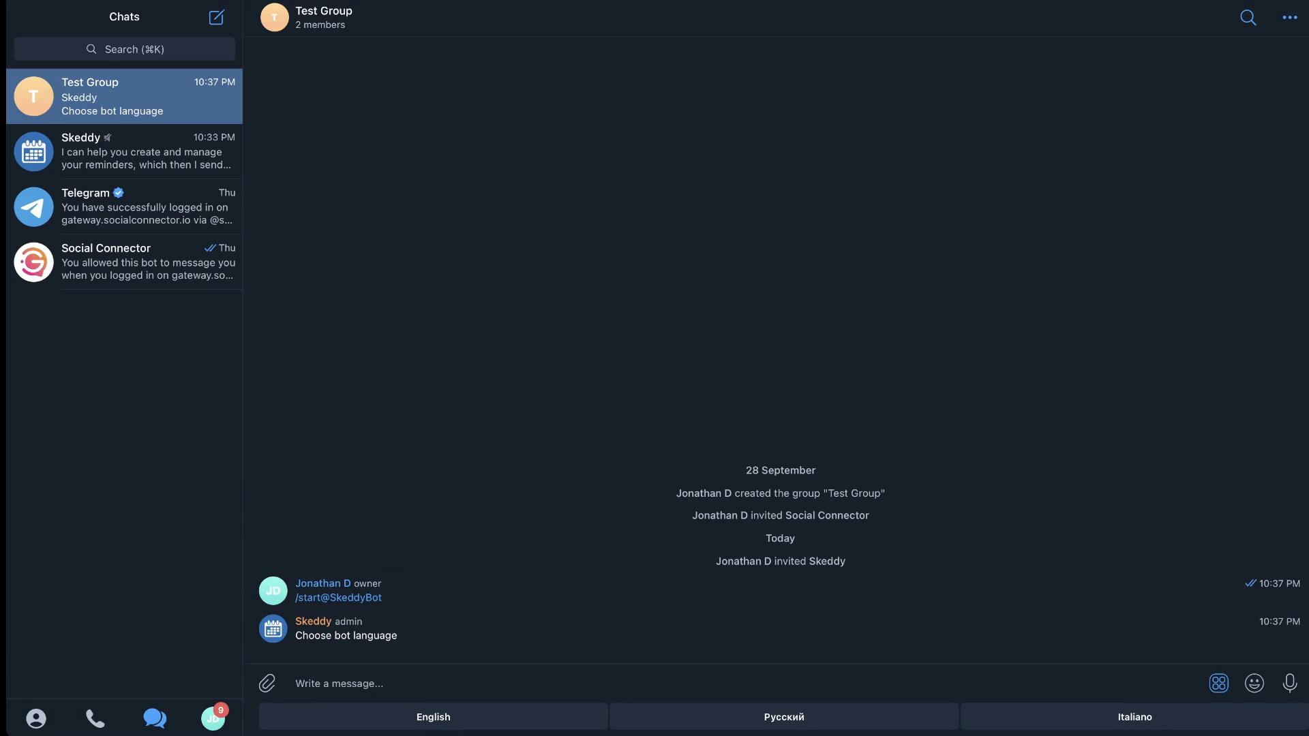
{"action": "left_click", "coordinate": [434, 717]}
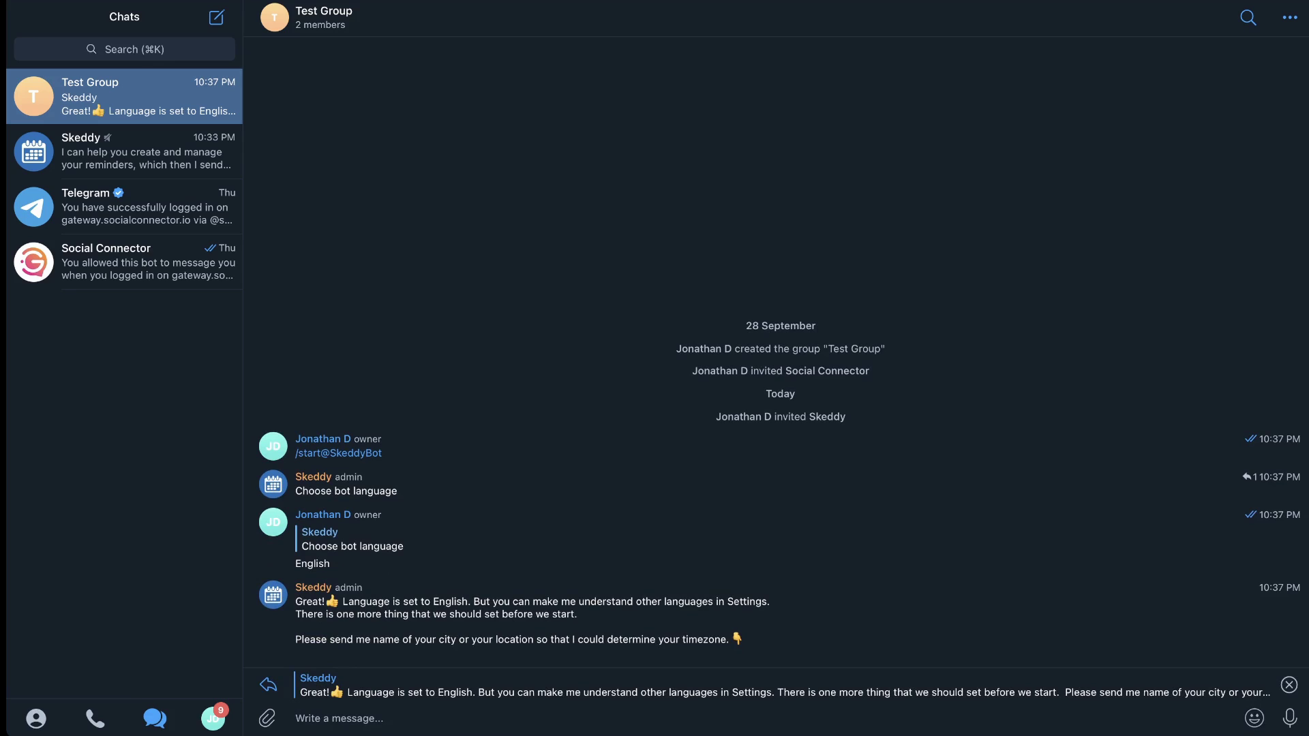
{"action": "type", "text": "Los"}
{"action": "type", "text": "Angeles"}
{"action": "key", "text": "Return"}
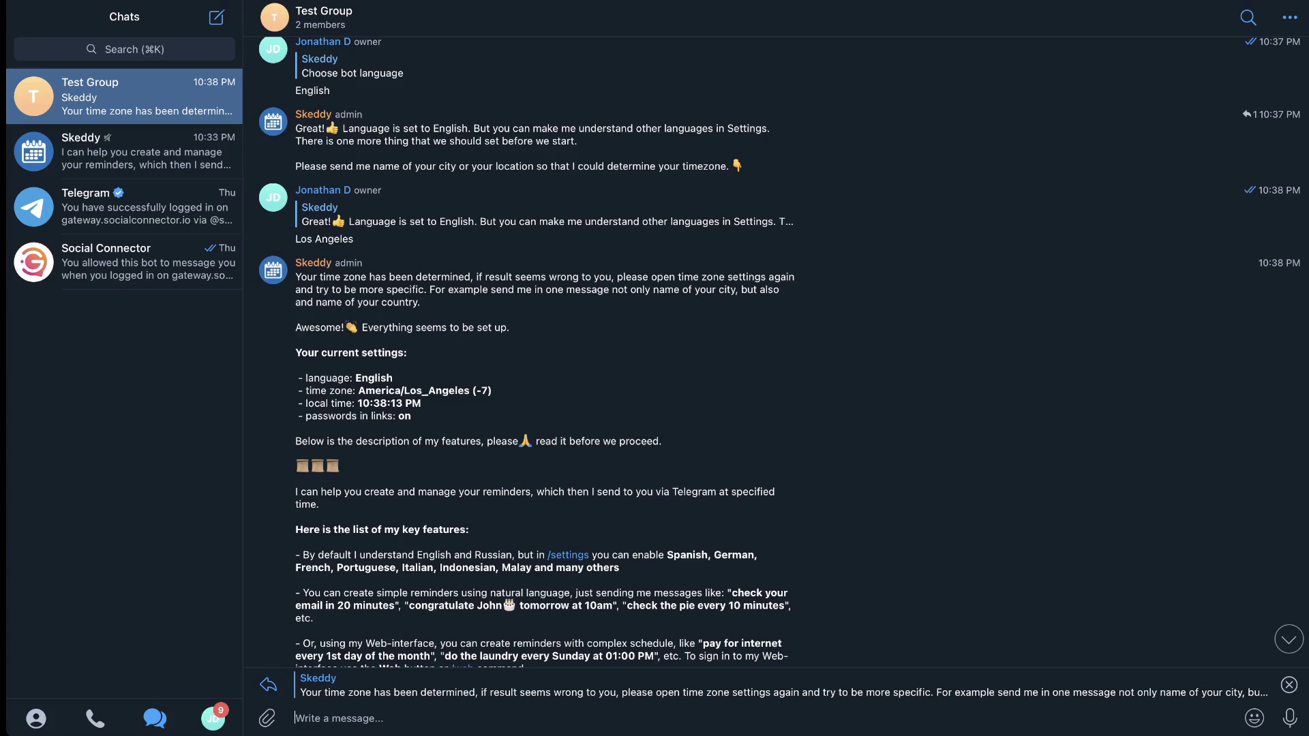
Request the bot's web interface with the /web command and open its Reminders page
{"action": "scroll", "coordinate": [779, 352], "scroll_direction": "down", "scroll_amount": 7}
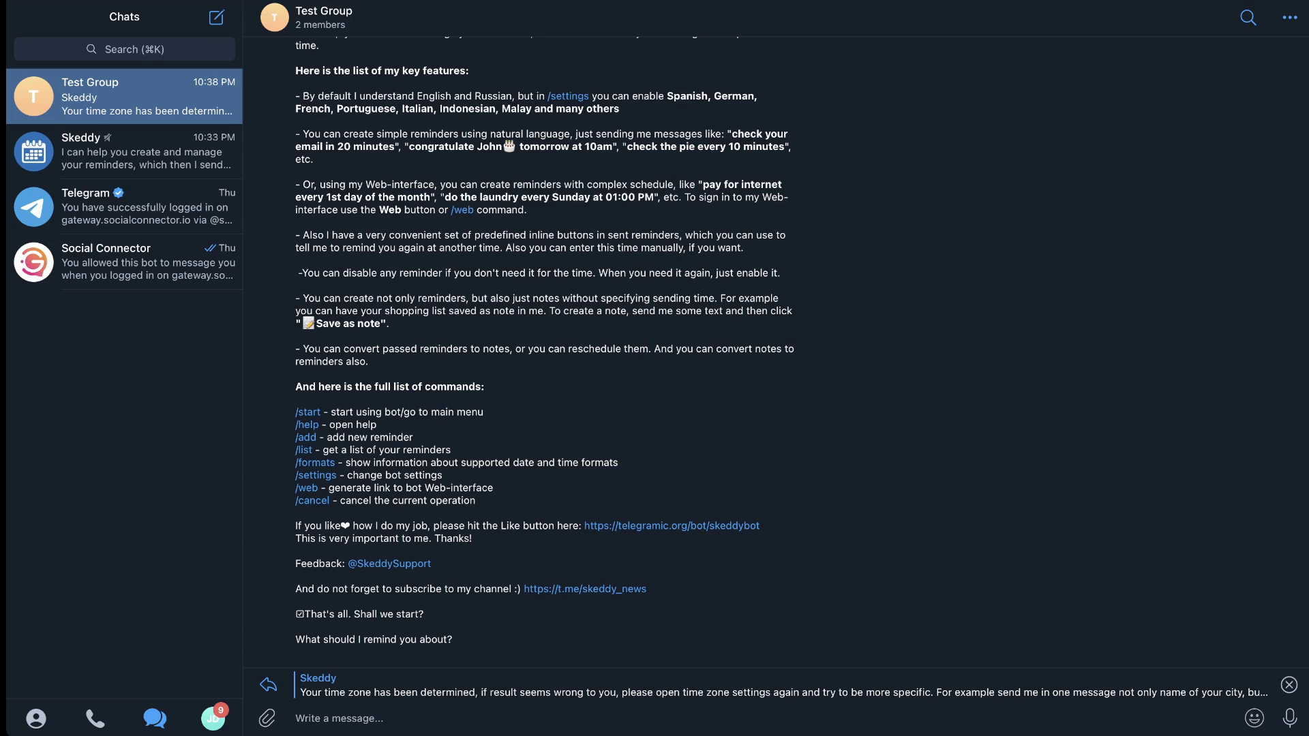
{"action": "left_click", "coordinate": [307, 488]}
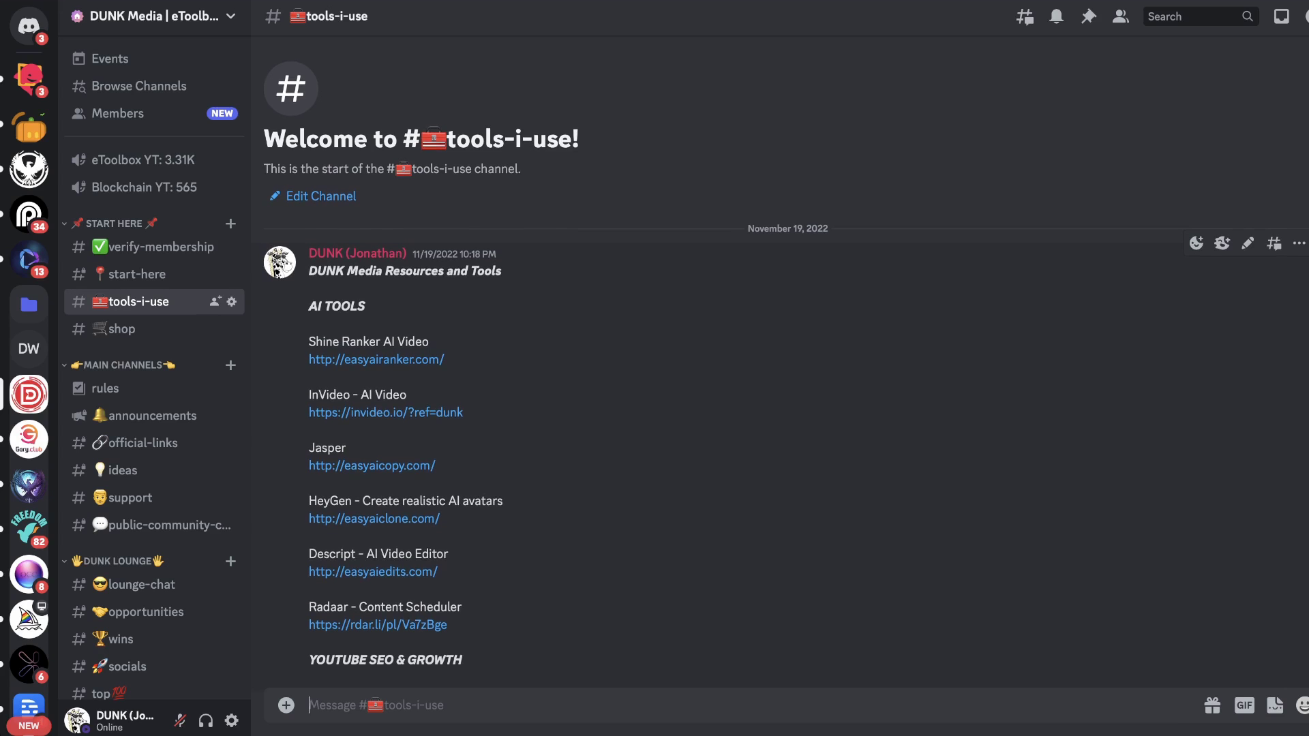
{"action": "scroll", "coordinate": [773, 371], "scroll_direction": "down", "scroll_amount": 3}
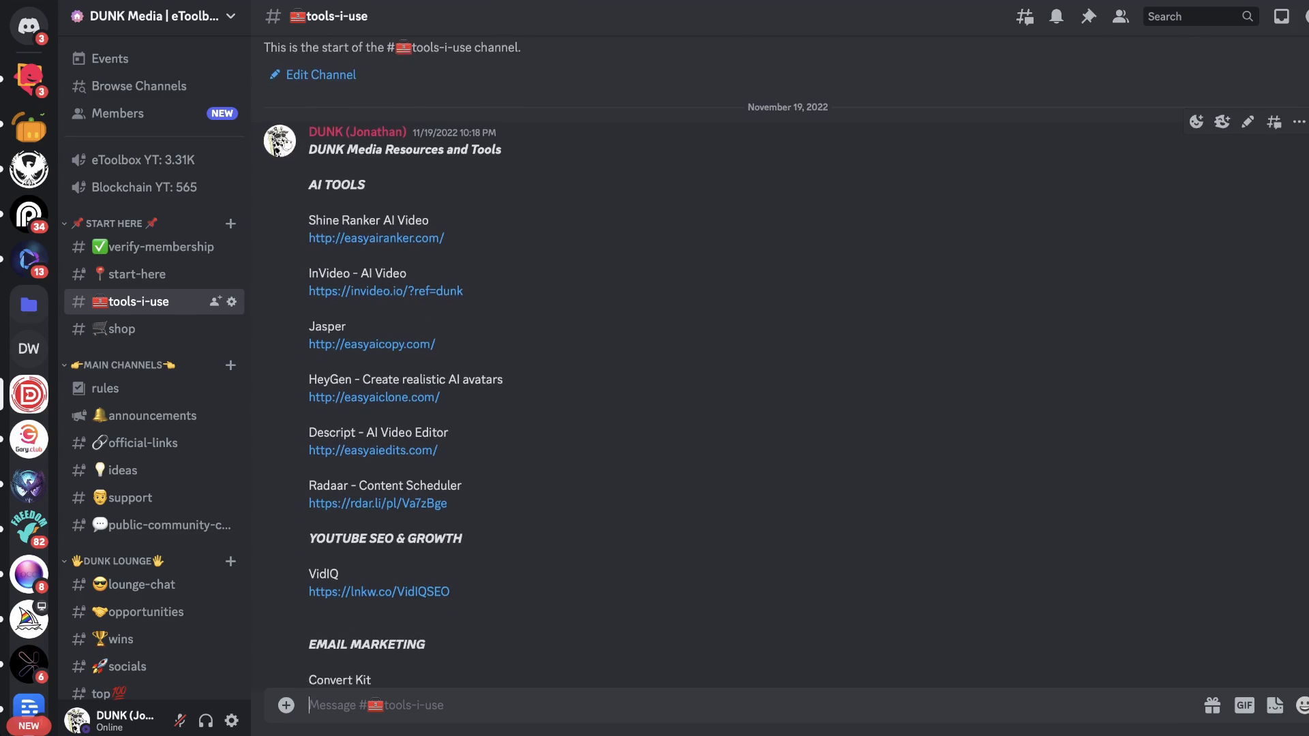
Create a new reminder, paste the copied list of tools with their links as its text and expand the schedule form
{"action": "scroll", "coordinate": [773, 371], "scroll_direction": "down", "scroll_amount": 4}
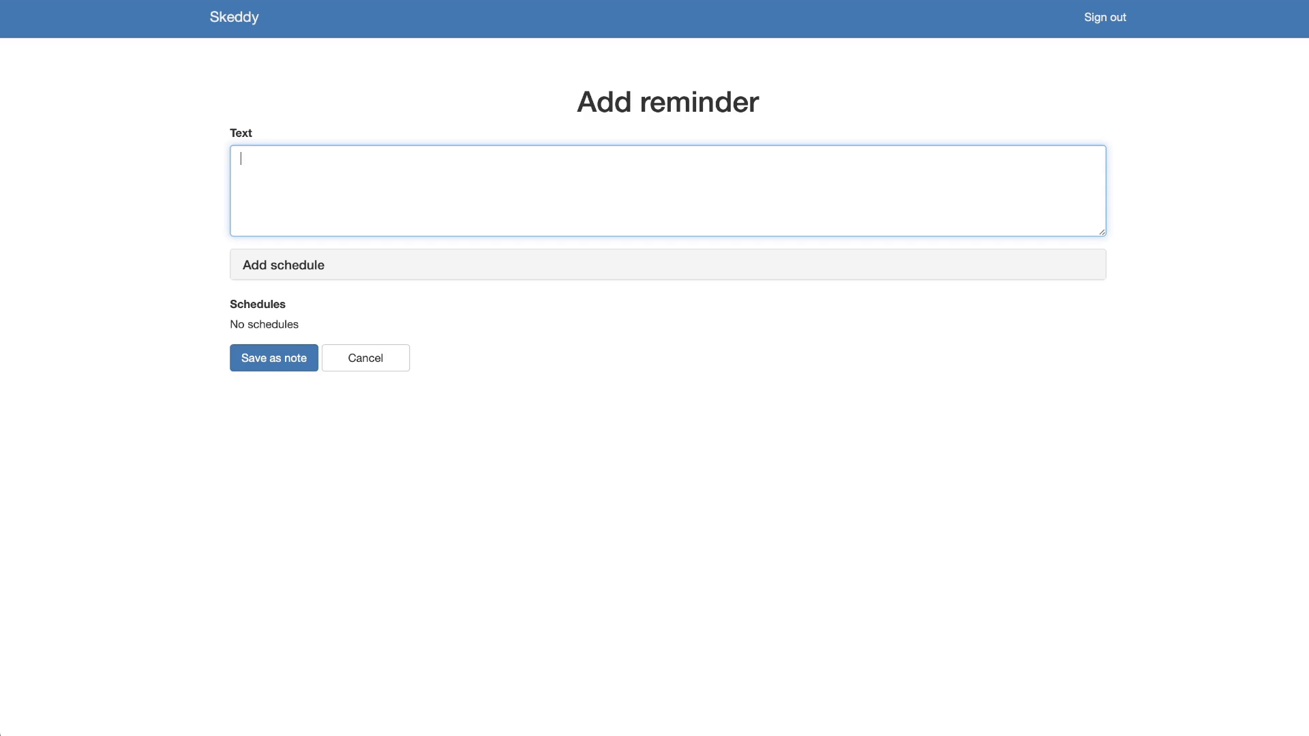
{"action": "key", "text": "super+v"}
{"action": "left_click_drag", "start_coordinate": [1101, 232], "coordinate": [1106, 507]}
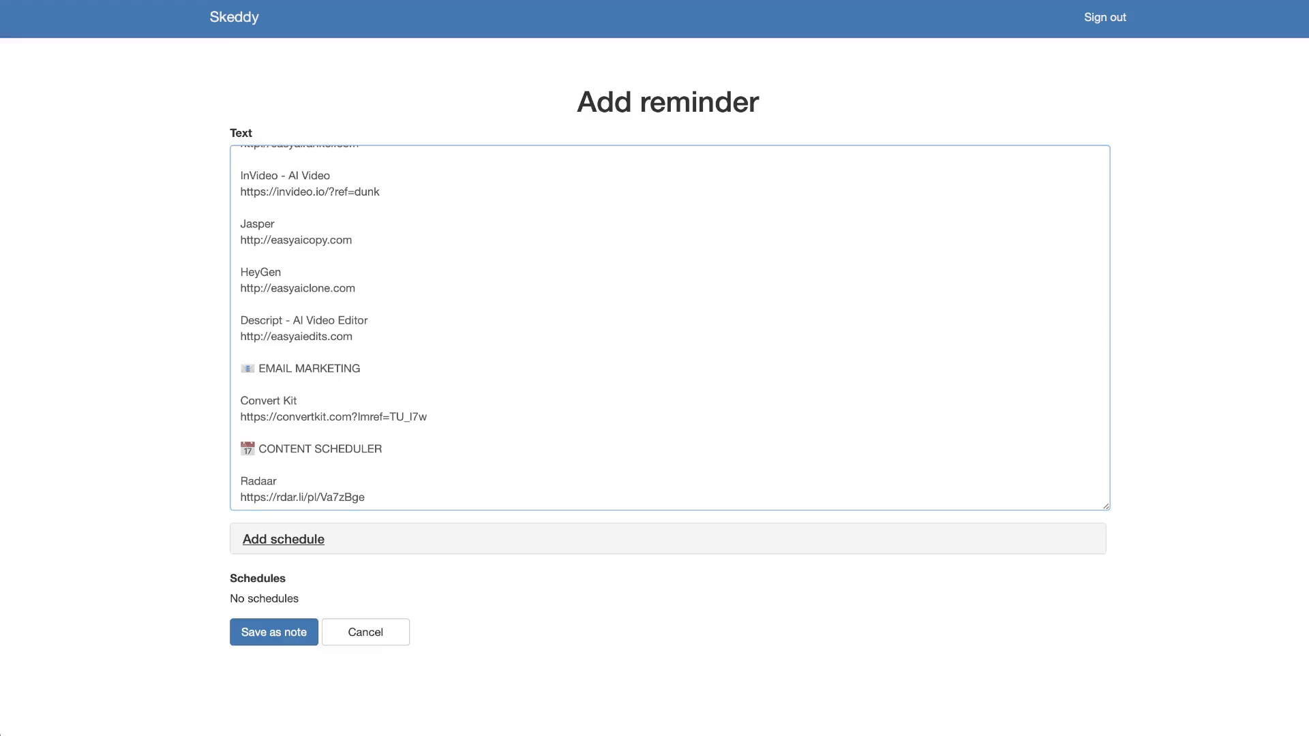
{"action": "left_click", "coordinate": [284, 539]}
{"action": "scroll", "coordinate": [284, 539], "scroll_direction": "down", "scroll_amount": 3}
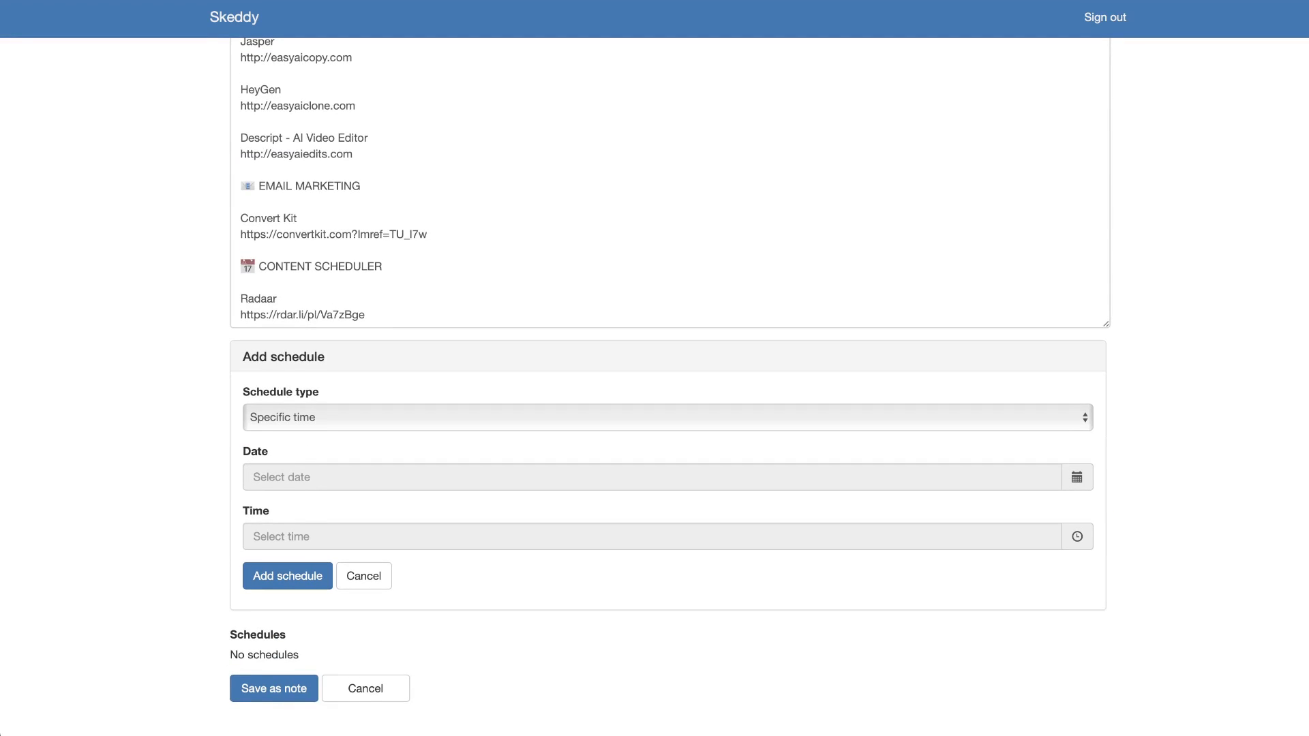
{"action": "left_click", "coordinate": [327, 417]}
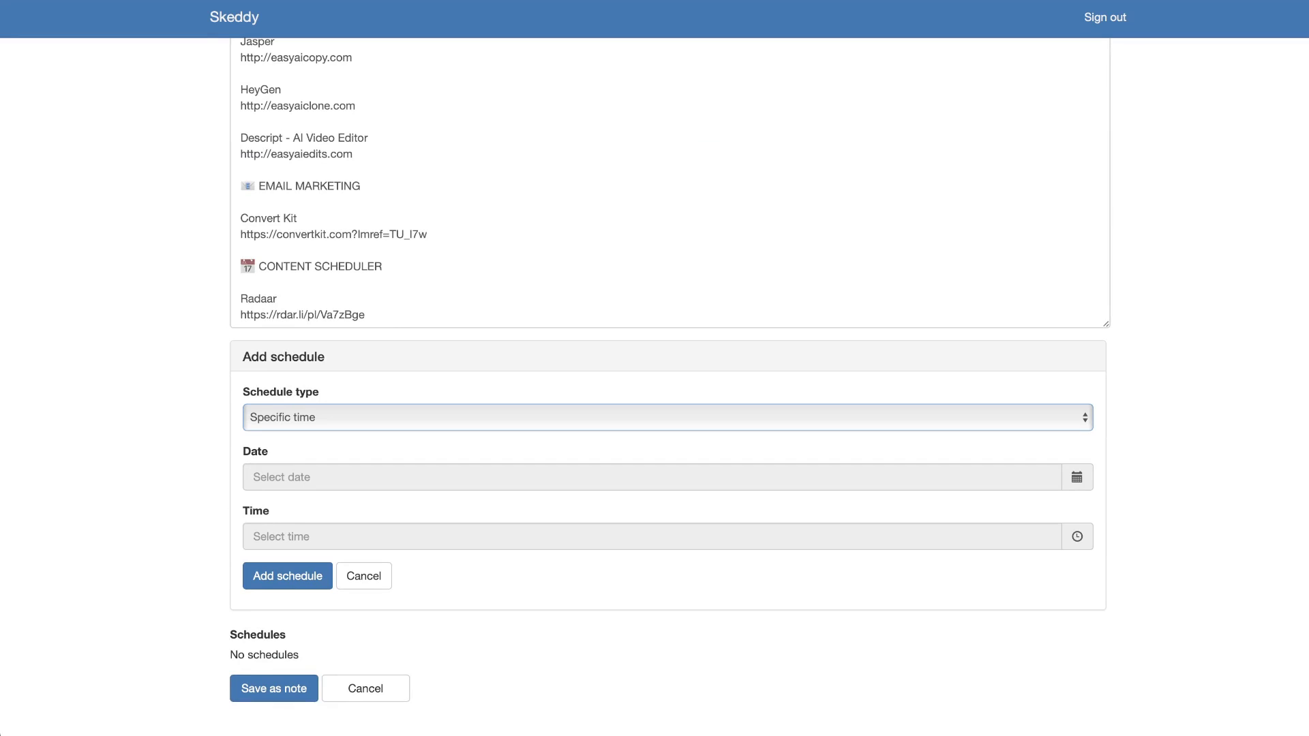
{"action": "key", "text": "Down"}
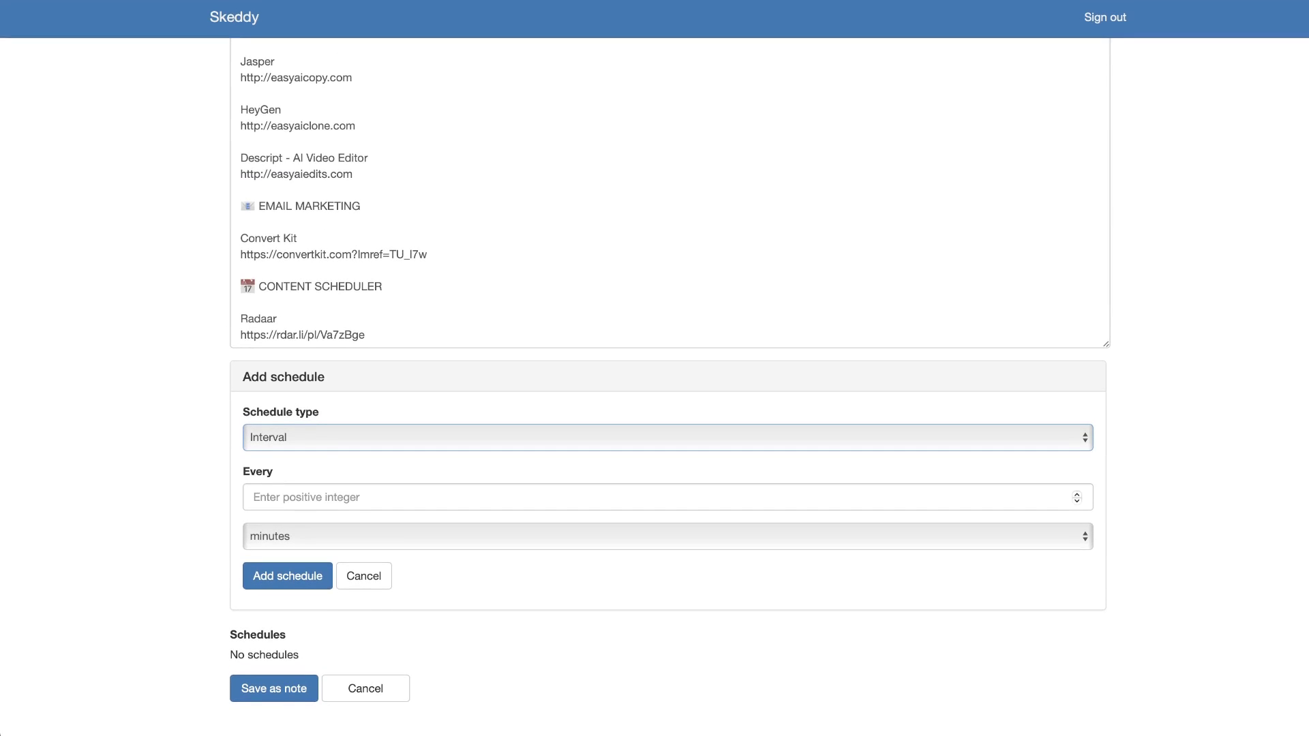
{"action": "left_click", "coordinate": [307, 497]}
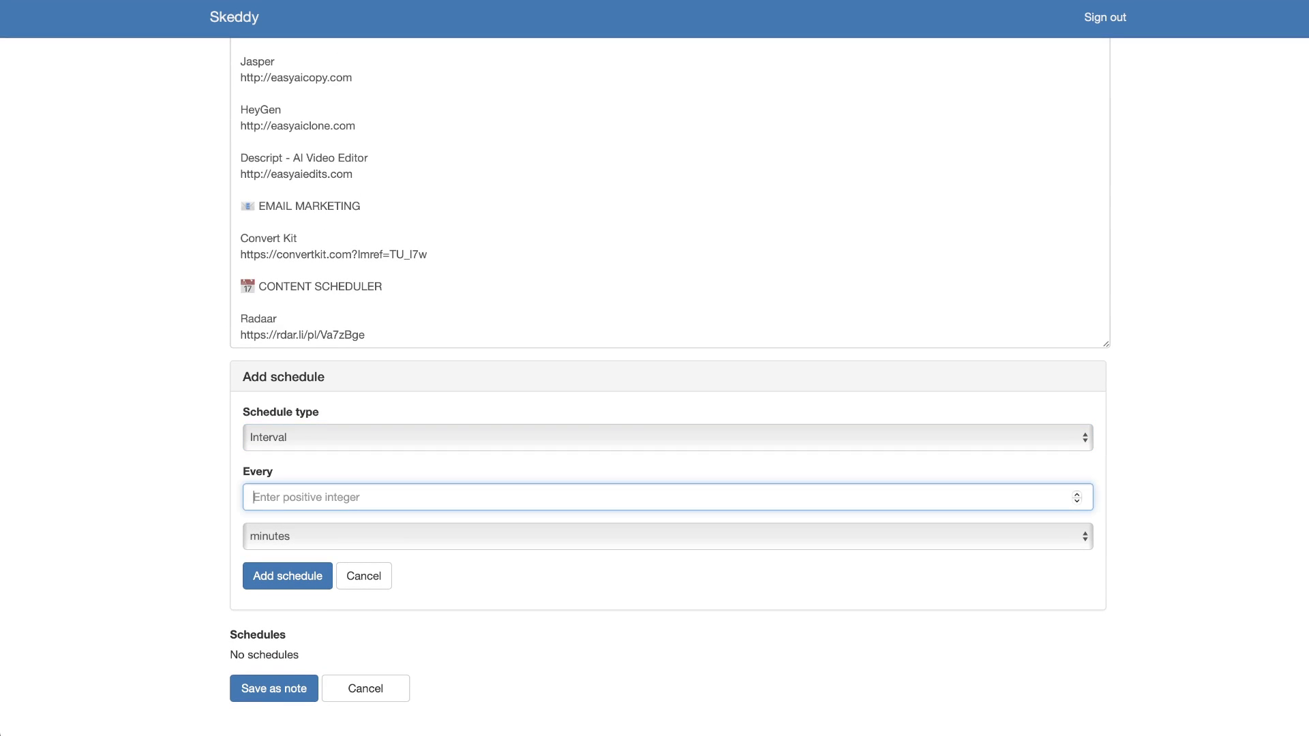
{"action": "key", "text": "Tab"}
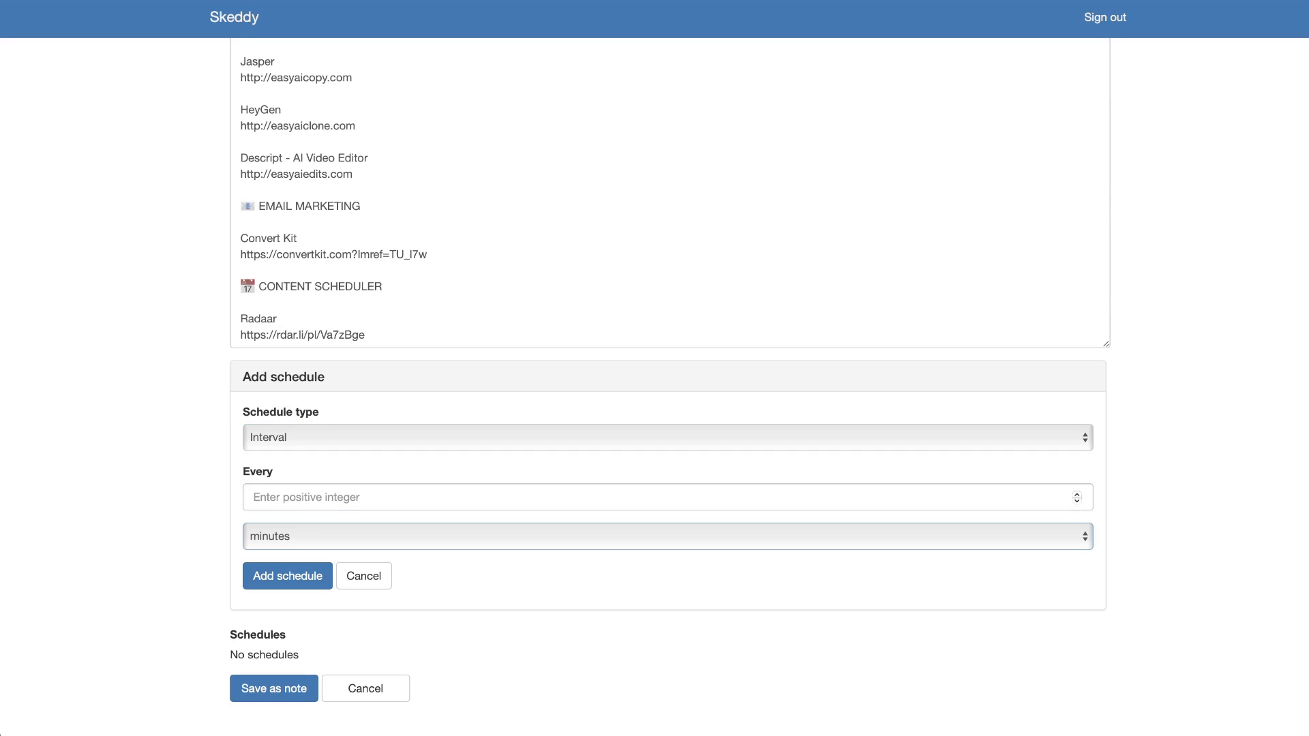
{"action": "left_click", "coordinate": [273, 570]}
Set the schedule type to Complex with the date type Every day
{"action": "left_click", "coordinate": [306, 437]}
{"action": "key", "text": "c"}
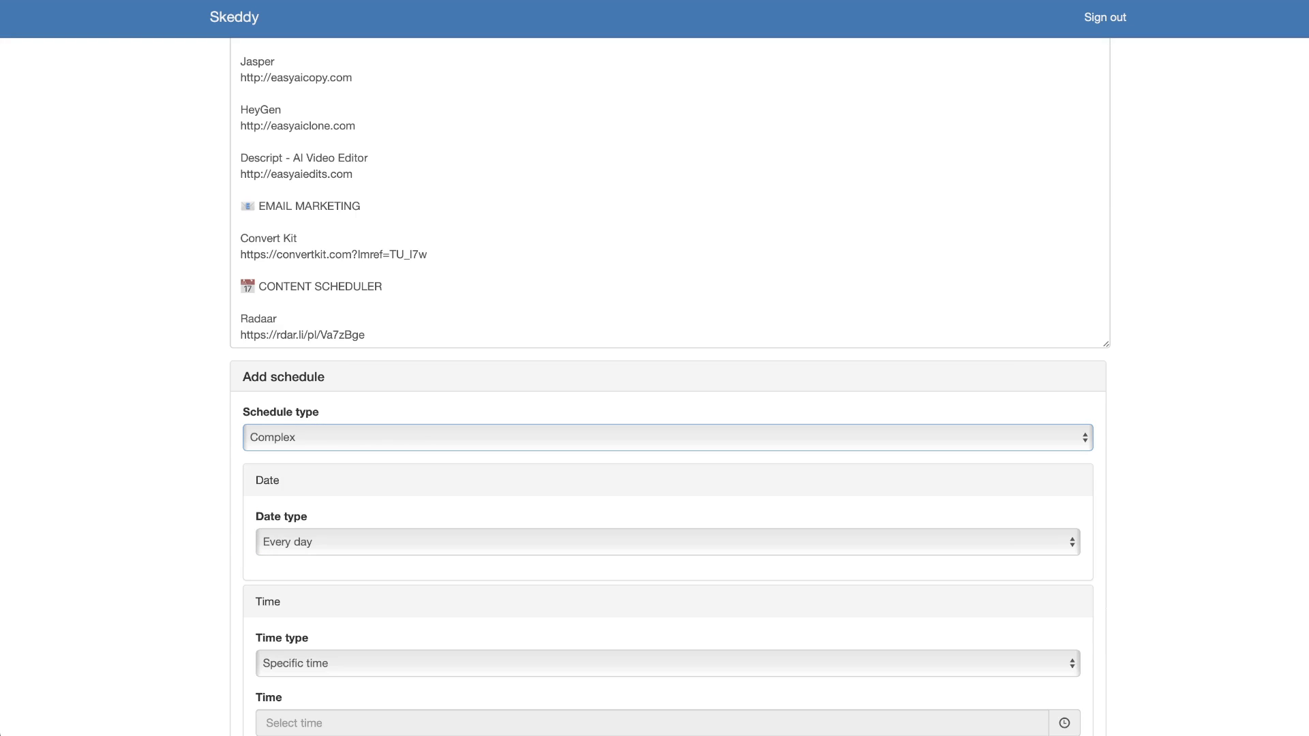
{"action": "scroll", "coordinate": [668, 409], "scroll_direction": "down", "scroll_amount": 3}
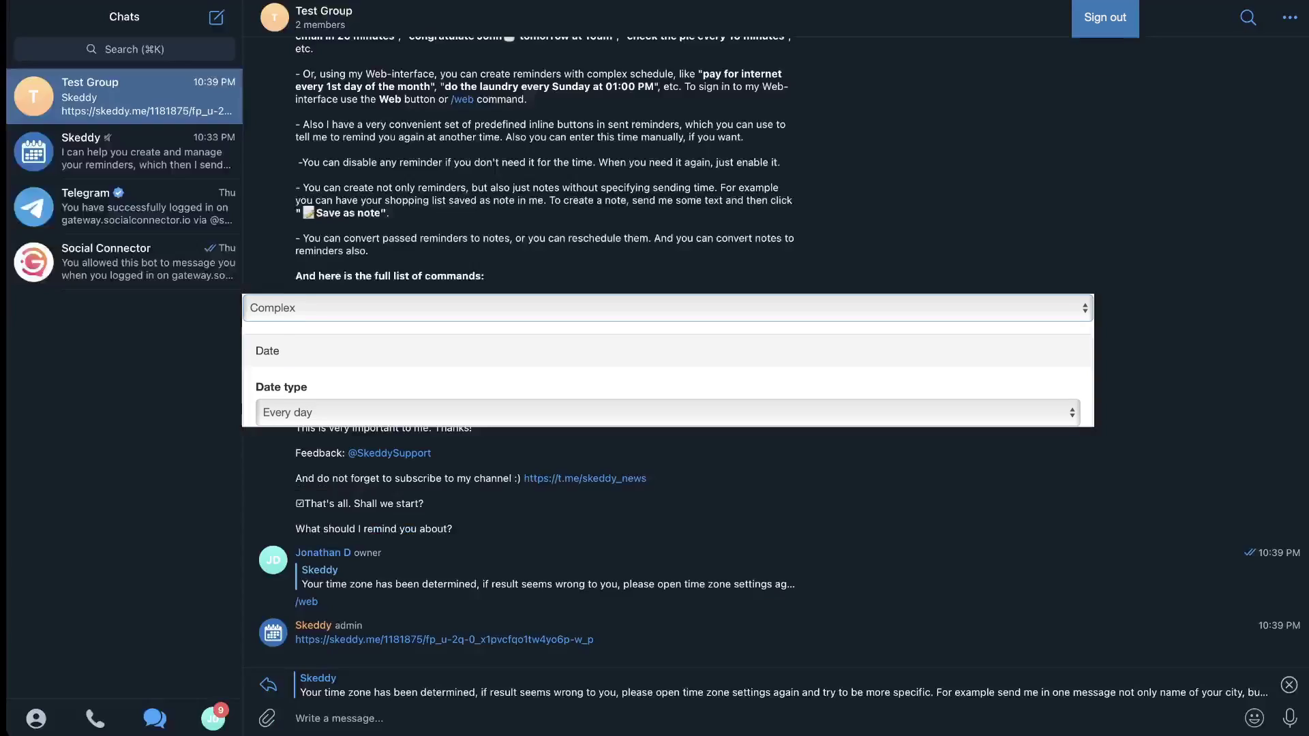
{"action": "key", "text": "Tab"}
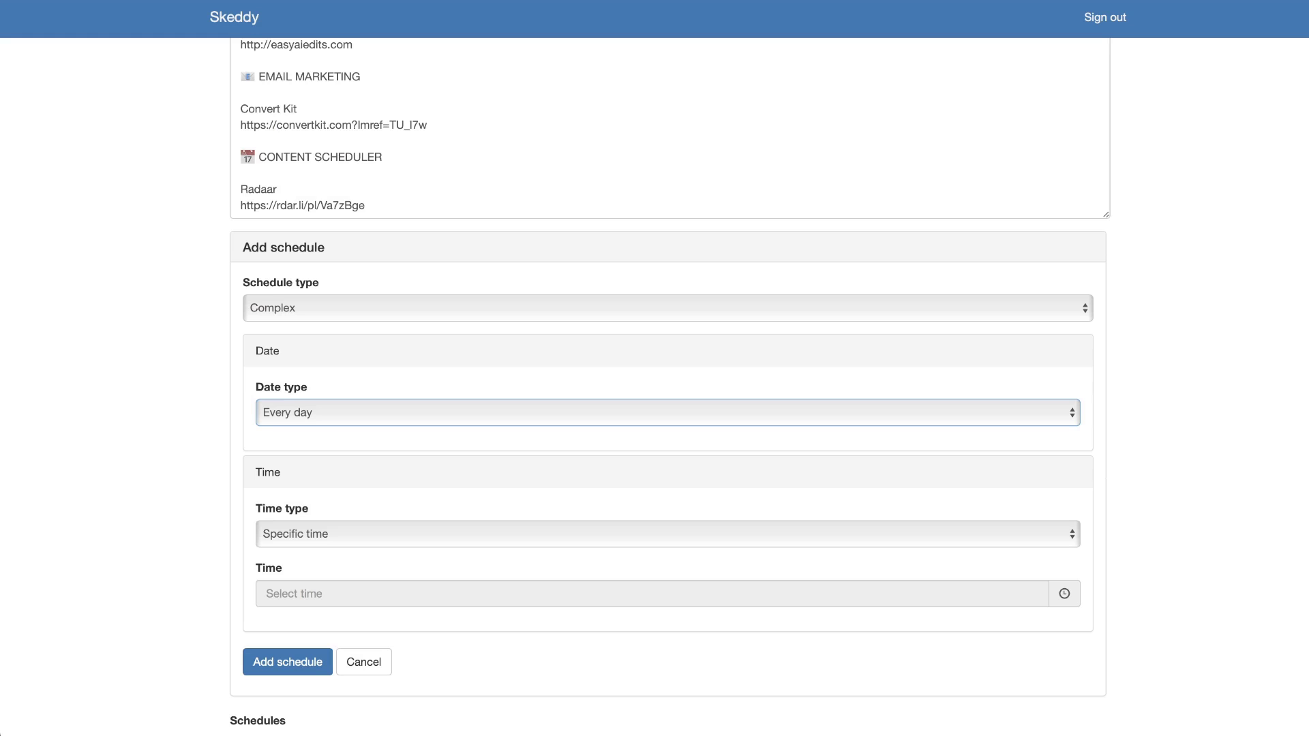
{"action": "key", "text": "Tab"}
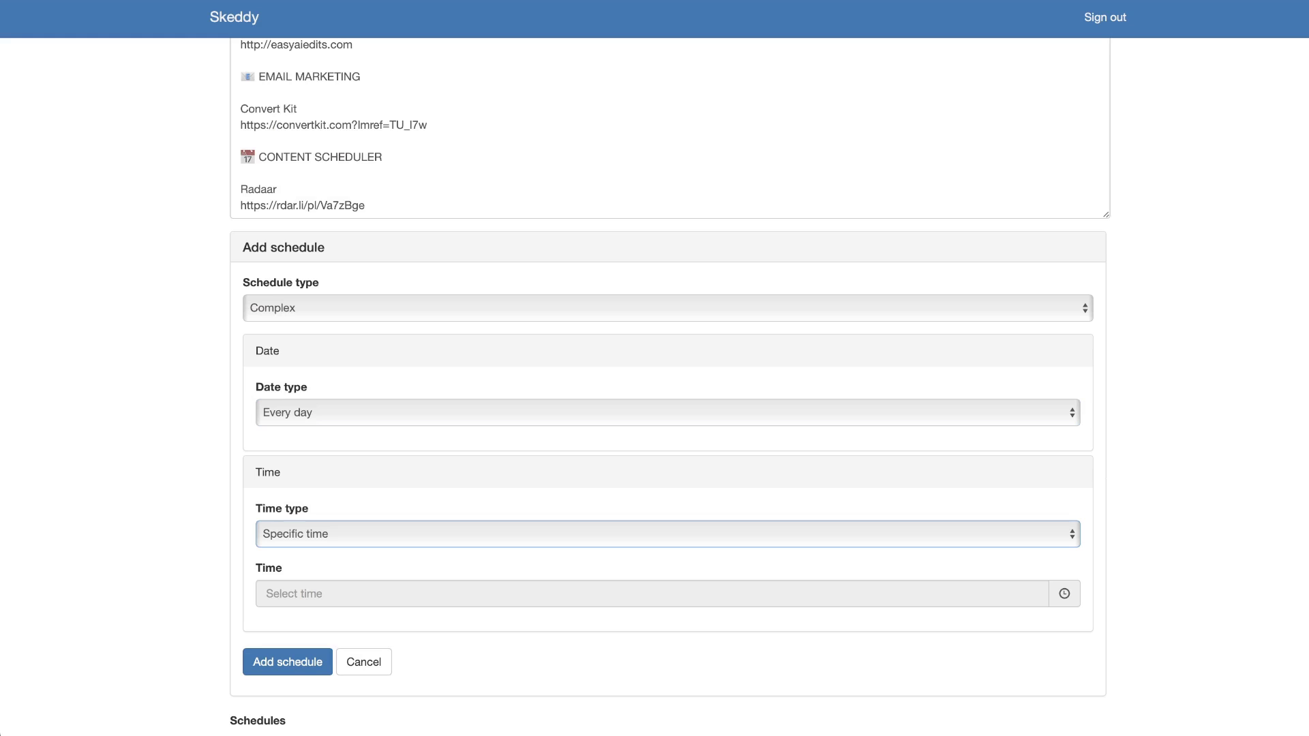
{"action": "key", "text": "Down"}
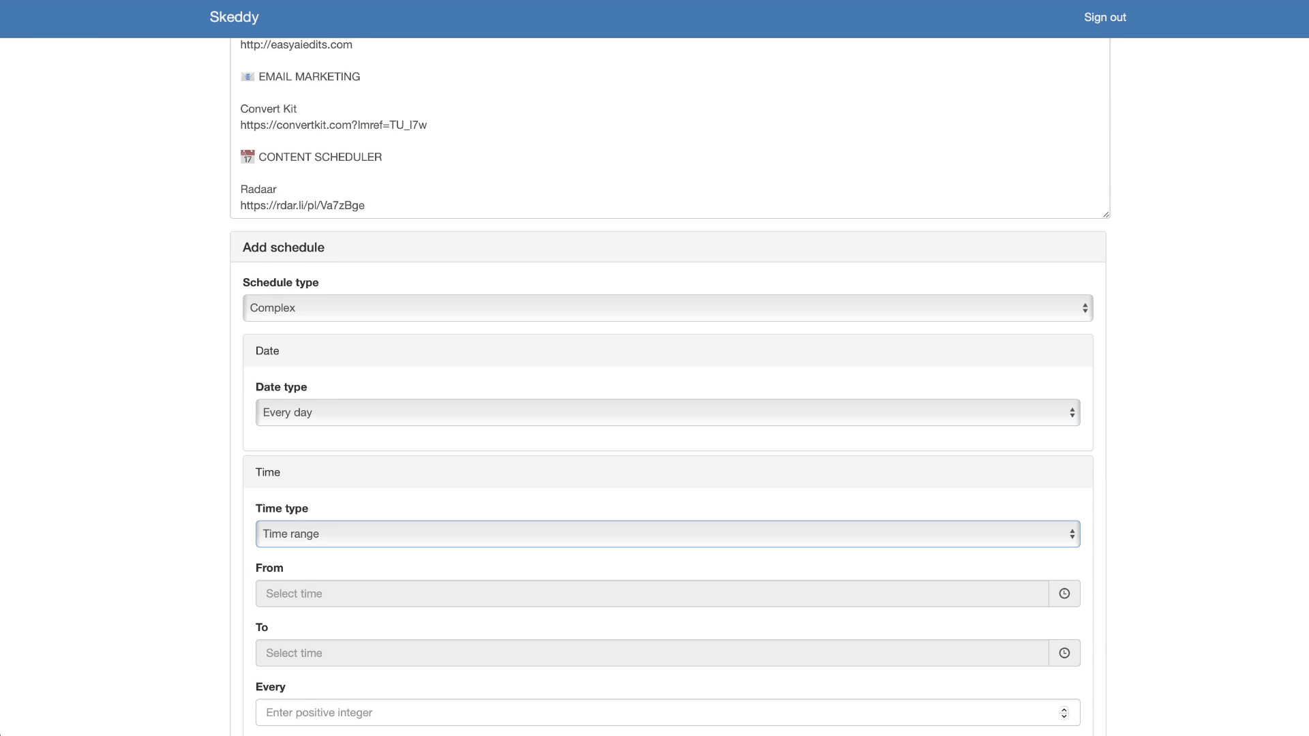
{"action": "scroll", "coordinate": [667, 381], "scroll_direction": "down", "scroll_amount": 3}
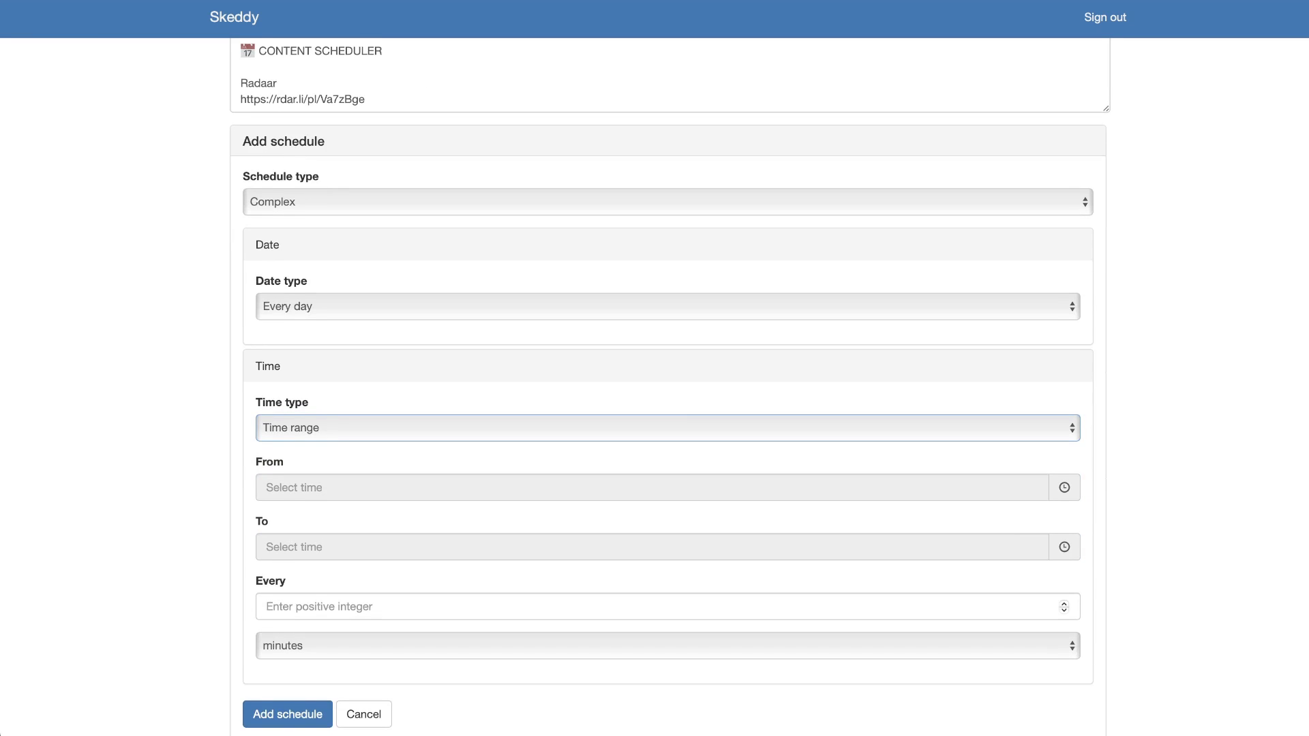
{"action": "key", "text": "Up"}
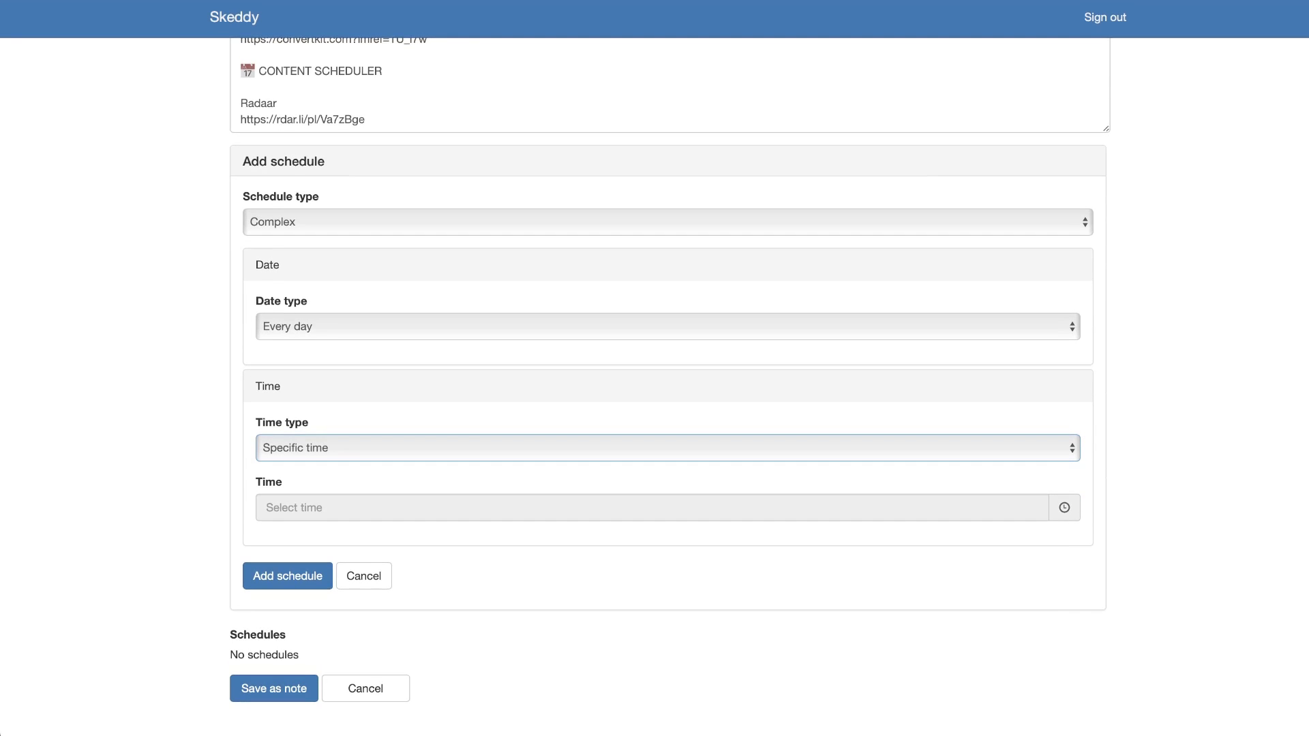
Set the specific time to 10:45 PM and add the schedule to the reminder
{"action": "left_click", "coordinate": [1064, 508]}
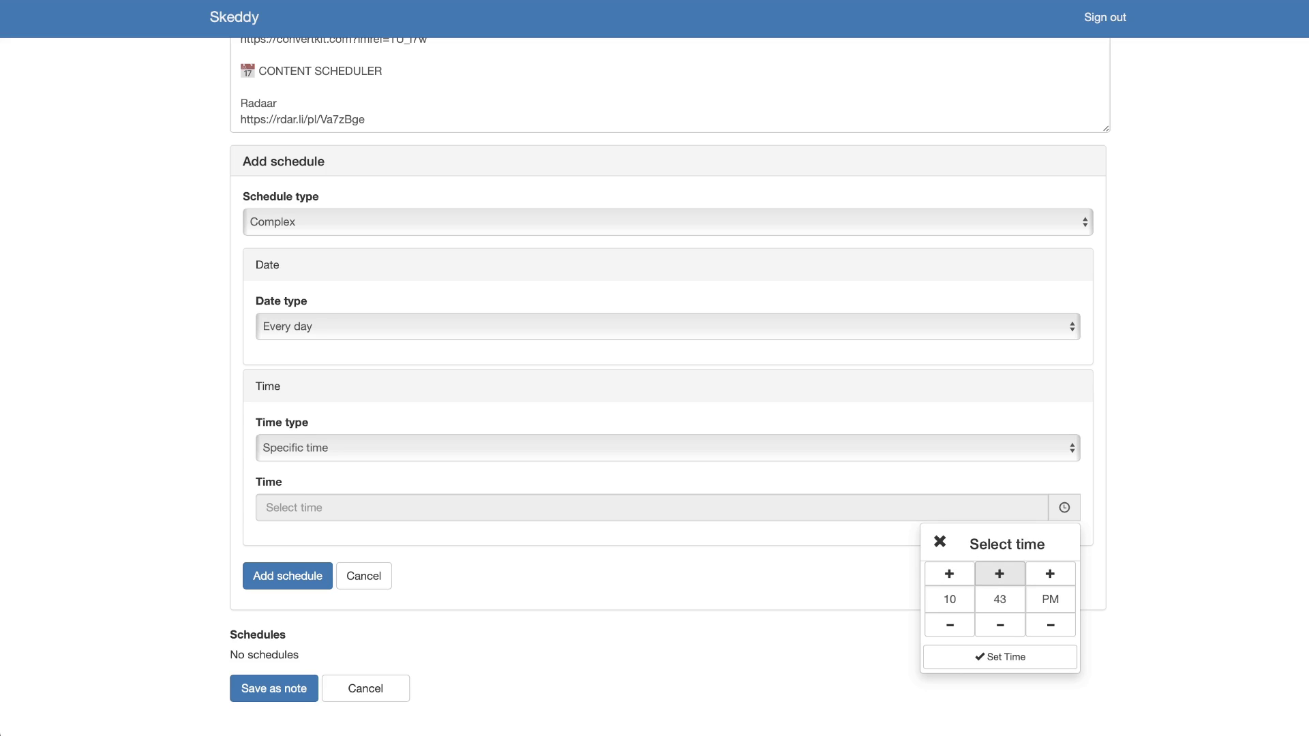
{"action": "left_click", "coordinate": [999, 574]}
{"action": "left_click", "coordinate": [999, 573]}
{"action": "left_click", "coordinate": [999, 657]}
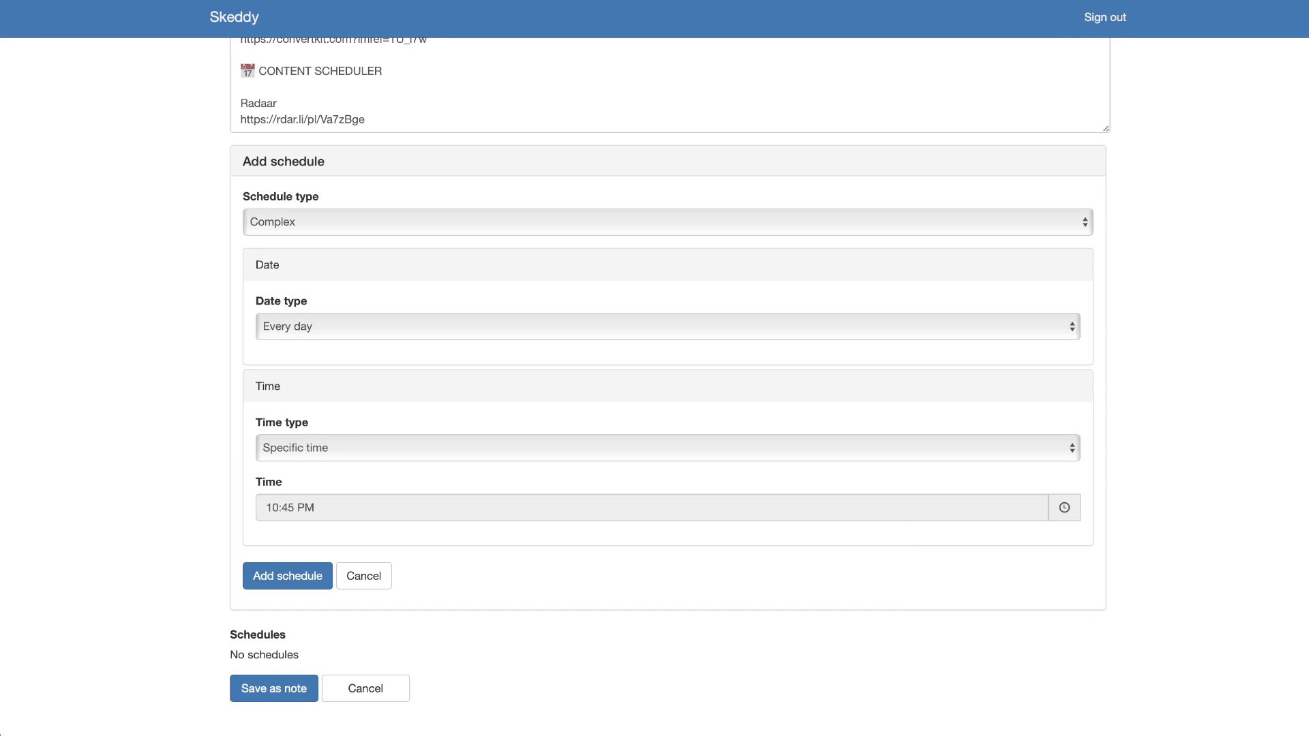
{"action": "left_click", "coordinate": [287, 576]}
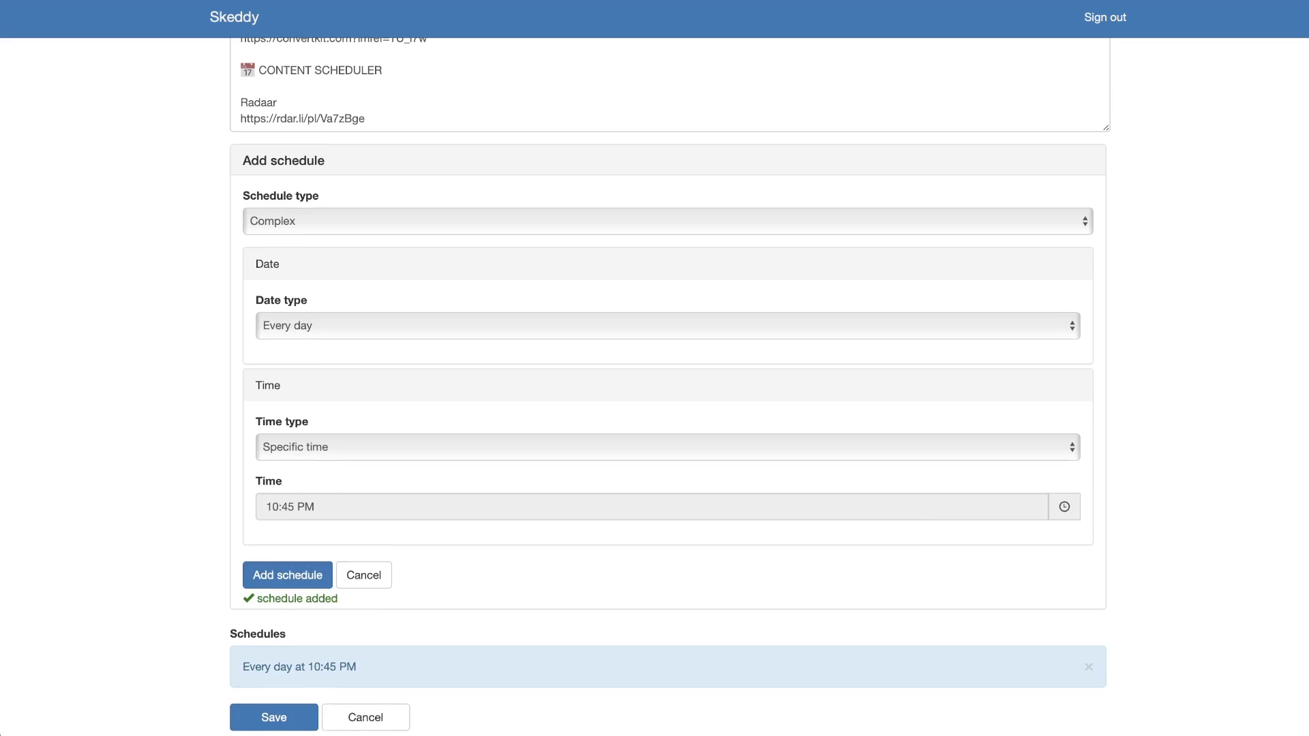
Save the scheduled reminder and review its entry in the reminders list
{"action": "scroll", "coordinate": [273, 688], "scroll_direction": "down", "scroll_amount": 1}
{"action": "left_click", "coordinate": [273, 689]}
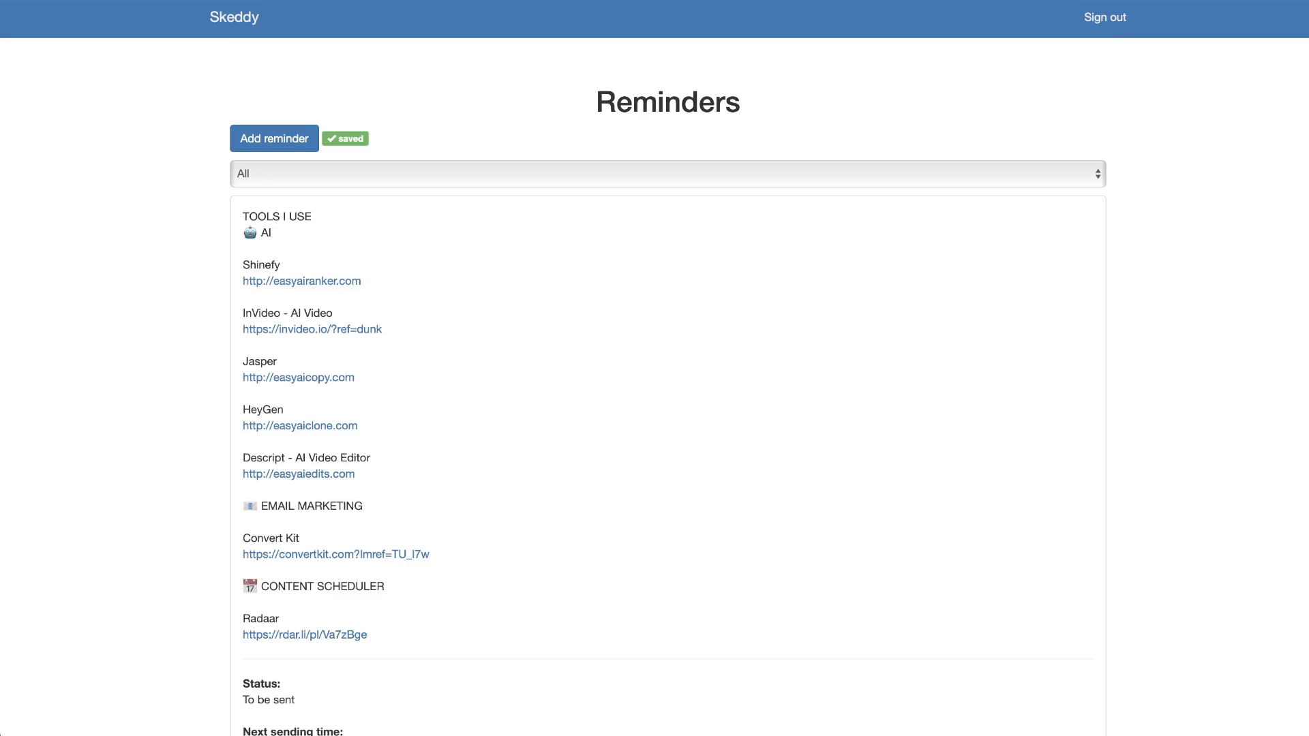
{"action": "scroll", "coordinate": [654, 368], "scroll_direction": "down", "scroll_amount": 3}
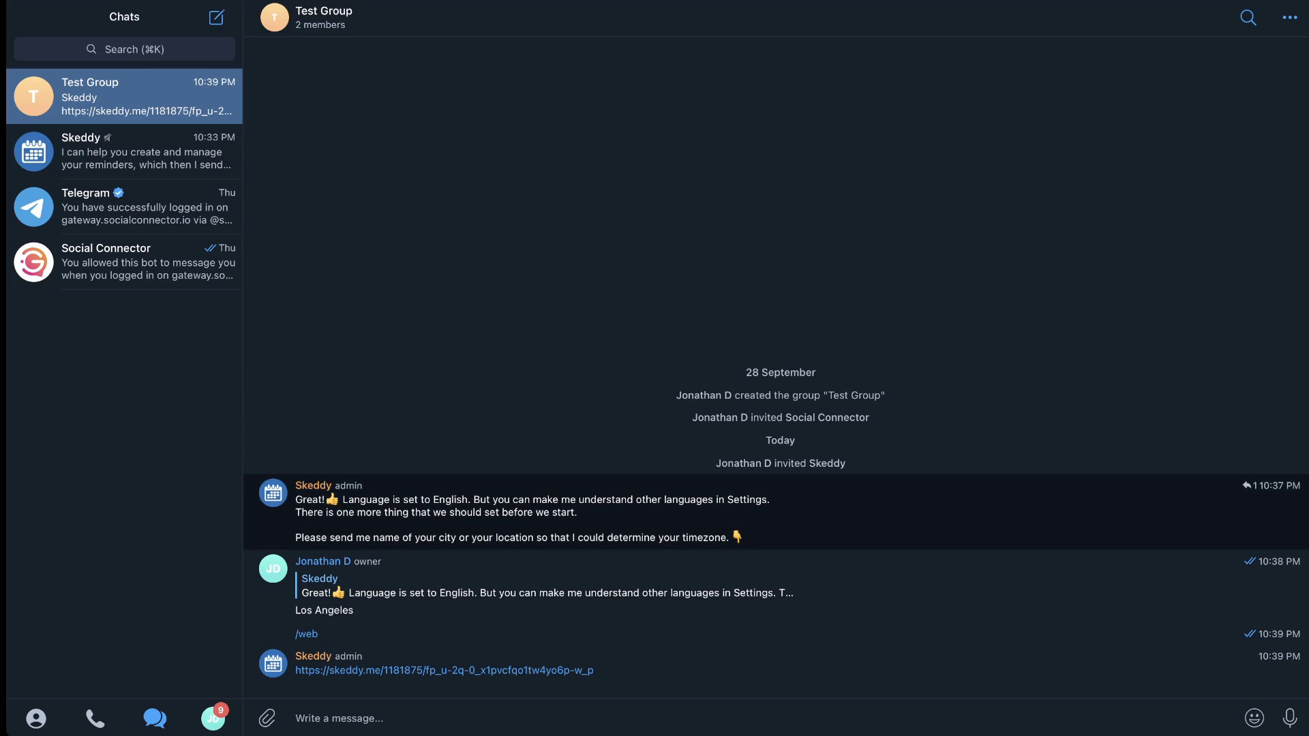
Delete the remaining bot setup messages from the Test Group chat in Telegram
{"action": "key", "text": "Delete"}
{"action": "key", "text": "Return"}
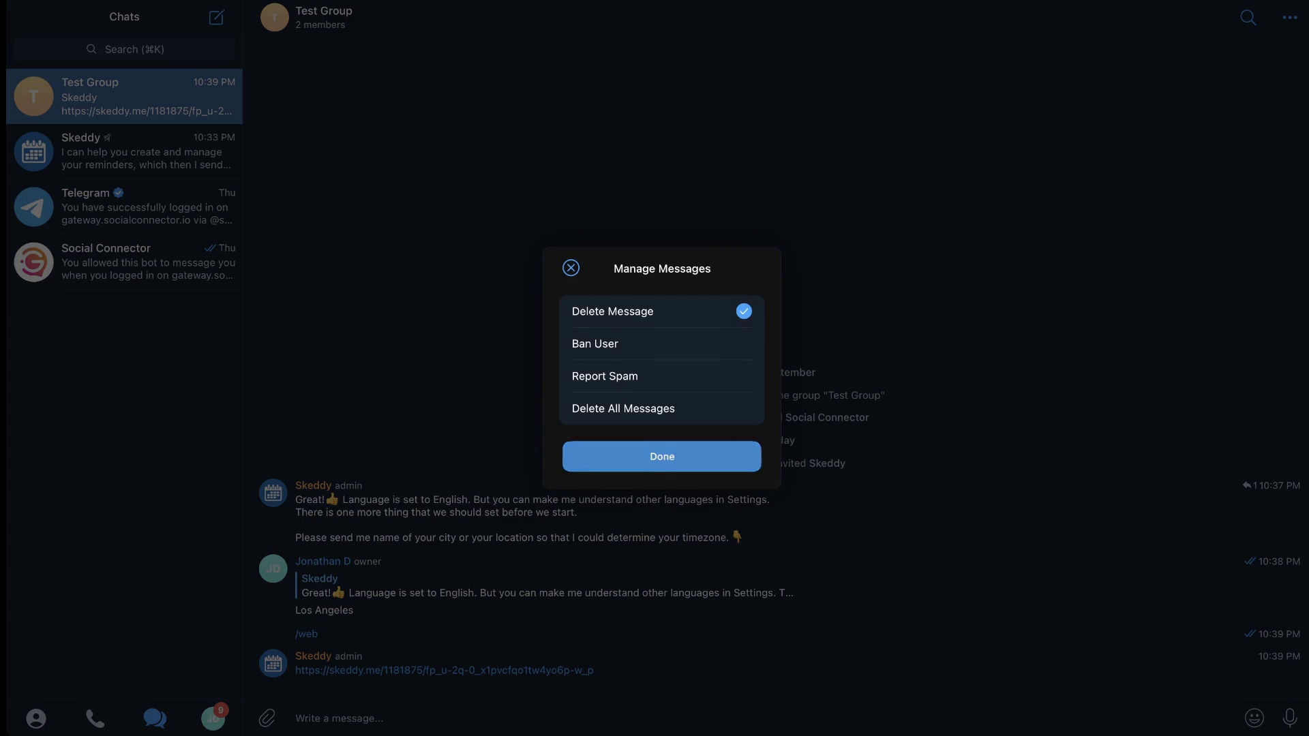
{"action": "right_click", "coordinate": [324, 610]}
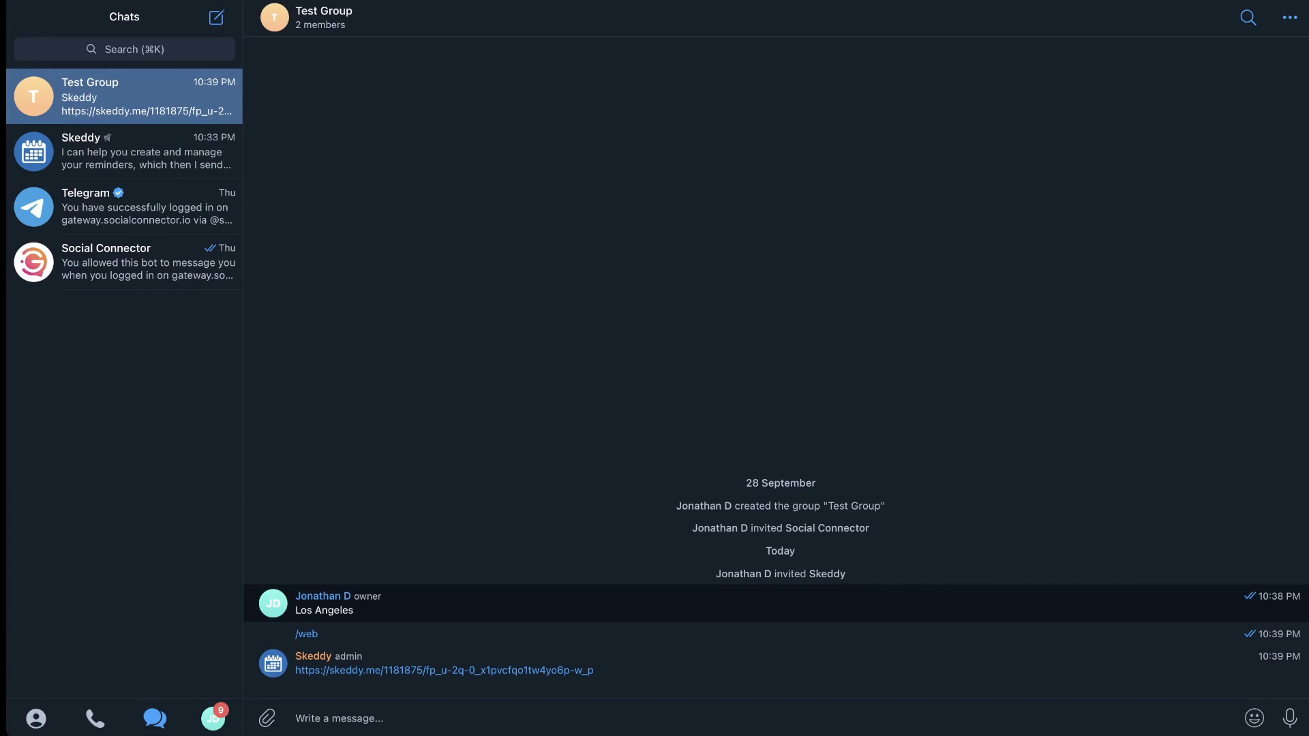
{"action": "key", "text": "Delete"}
{"action": "key", "text": "Return"}
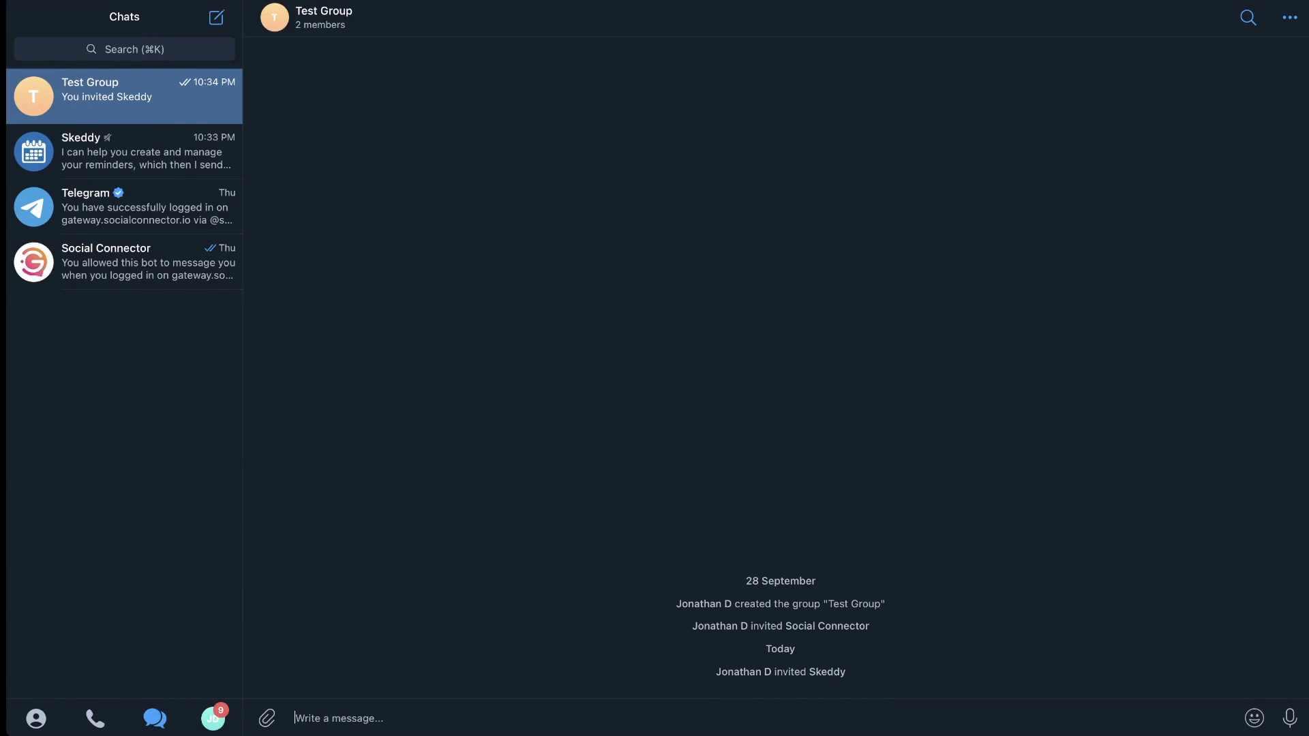